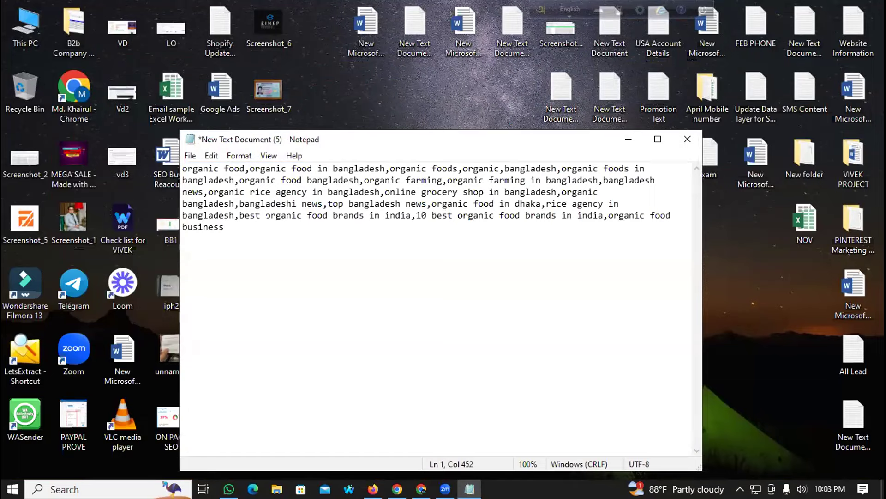
Step: Copy the organic food keyword list and paste it into the channel Keywords field
{"action": "double_click", "coordinate": [239, 168]}
{"action": "left_click_drag", "start_coordinate": [239, 168], "coordinate": [163, 165]}
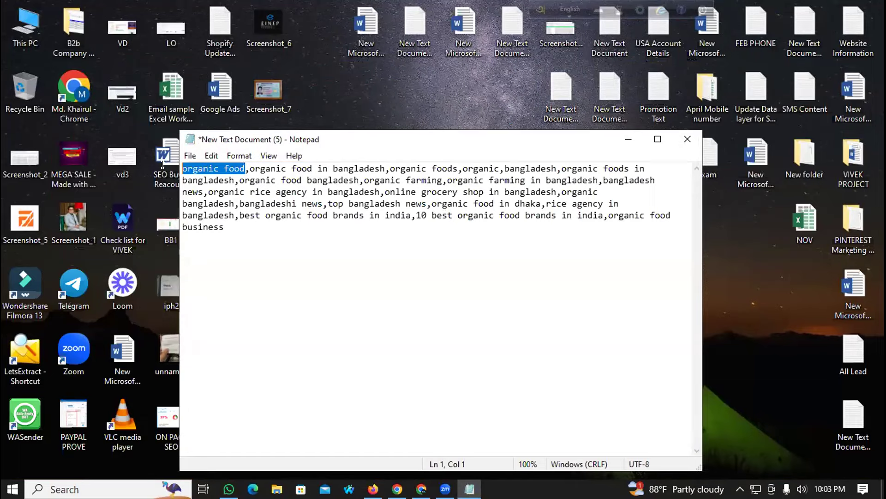
{"action": "left_click", "coordinate": [422, 489]}
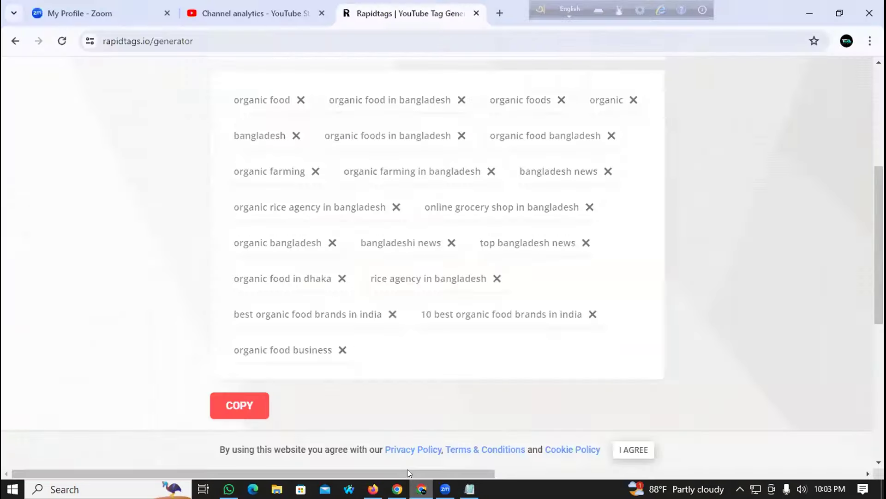
{"action": "scroll", "coordinate": [288, 191], "scroll_direction": "up", "scroll_amount": 2}
{"action": "scroll", "coordinate": [288, 192], "scroll_direction": "up", "scroll_amount": 3}
{"action": "left_click", "coordinate": [244, 14]}
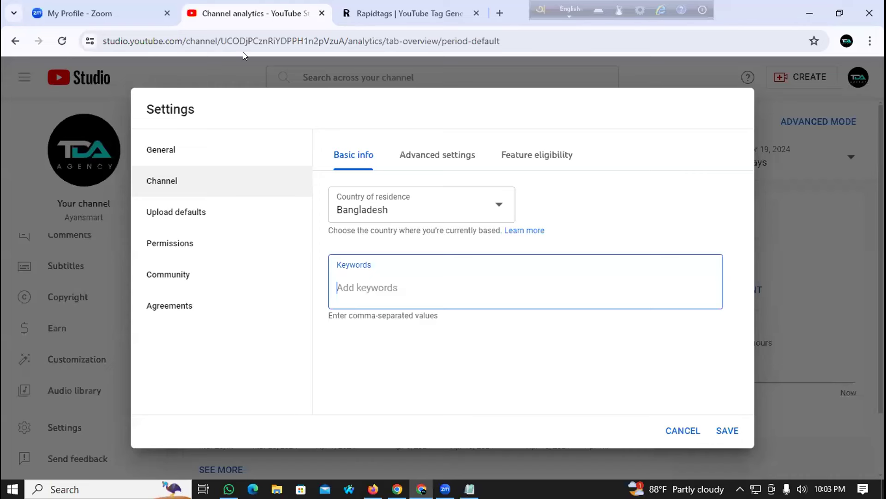
{"action": "type", "text": "organic food, organic food in bangladesh, organic foods, organic, bangladesh, organic foods in bangladesh, organic food bangladesh, organic farming, organic farming in bangladesh, bangladesh news, organic rice agency in bangladesh, online grocery shop in bangladesh, organic bangladesh, bangladeshi news, top bangladesh news, organic food in dhaka, rice agency in bangladesh, best organic food brands in india, 10 best organic food brands in india, organic food business"}
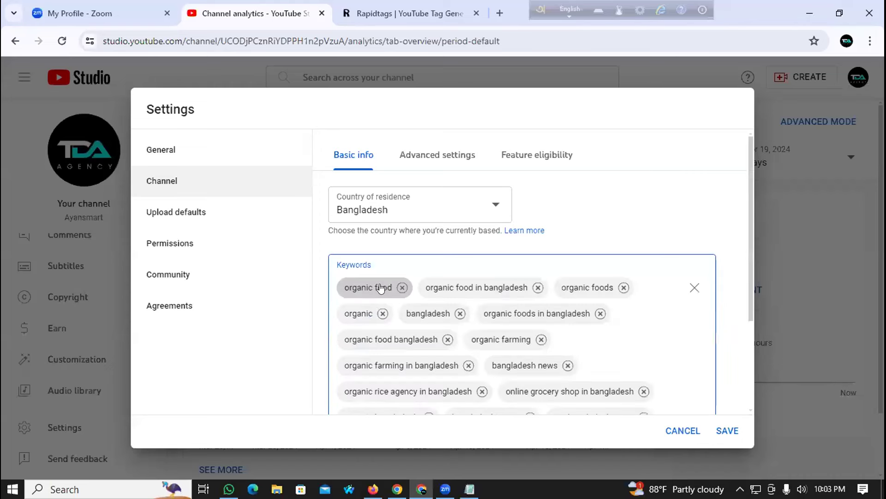
Step: Remove the two 'organic food brands in india' keywords and save the channel keywords
{"action": "scroll", "coordinate": [596, 246], "scroll_direction": "down", "scroll_amount": 3}
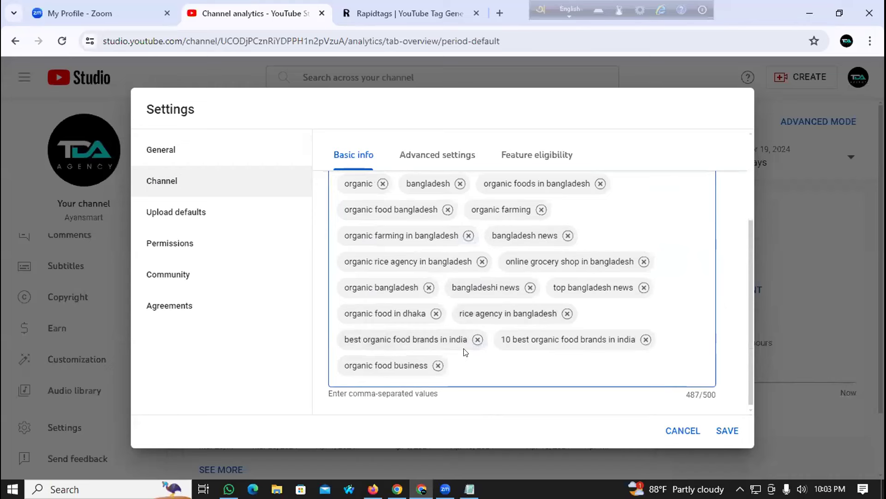
{"action": "left_click", "coordinate": [477, 339]}
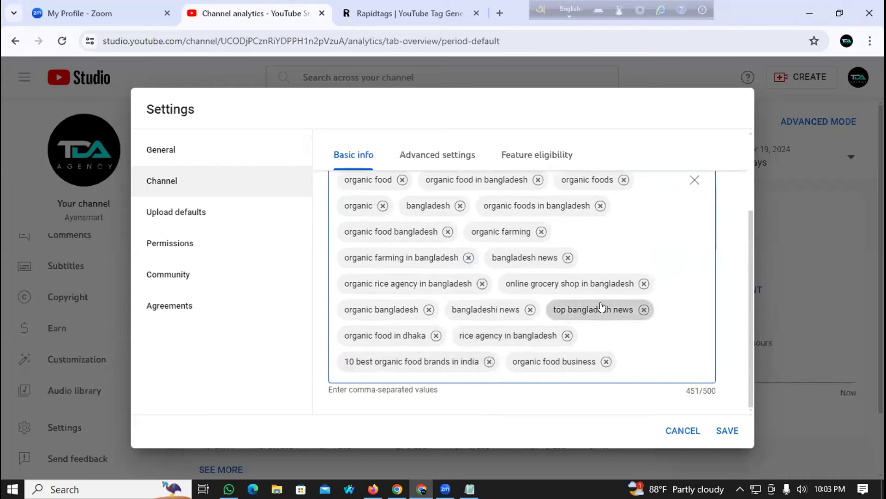
{"action": "scroll", "coordinate": [527, 279], "scroll_direction": "up", "scroll_amount": 1}
{"action": "scroll", "coordinate": [526, 280], "scroll_direction": "up", "scroll_amount": 1}
{"action": "scroll", "coordinate": [421, 269], "scroll_direction": "down", "scroll_amount": 2}
{"action": "left_click", "coordinate": [488, 361]}
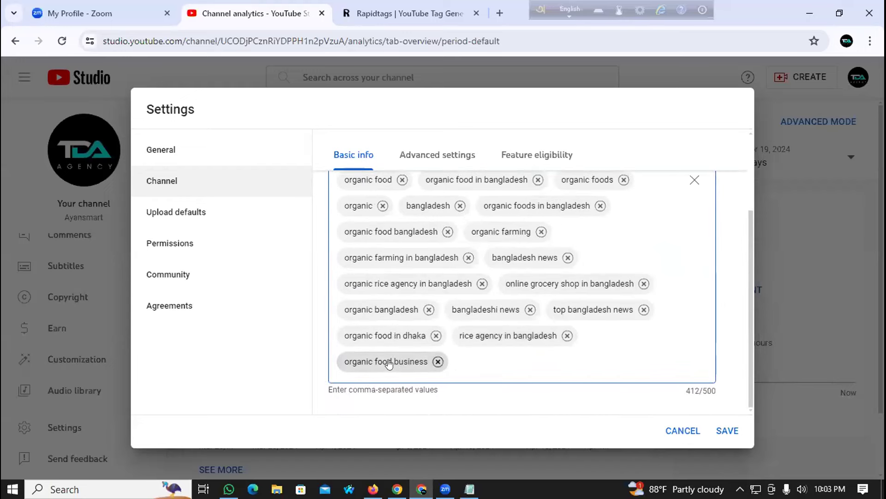
{"action": "scroll", "coordinate": [402, 310], "scroll_direction": "up", "scroll_amount": 1}
{"action": "scroll", "coordinate": [386, 308], "scroll_direction": "up", "scroll_amount": 1}
{"action": "scroll", "coordinate": [389, 307], "scroll_direction": "down", "scroll_amount": 3}
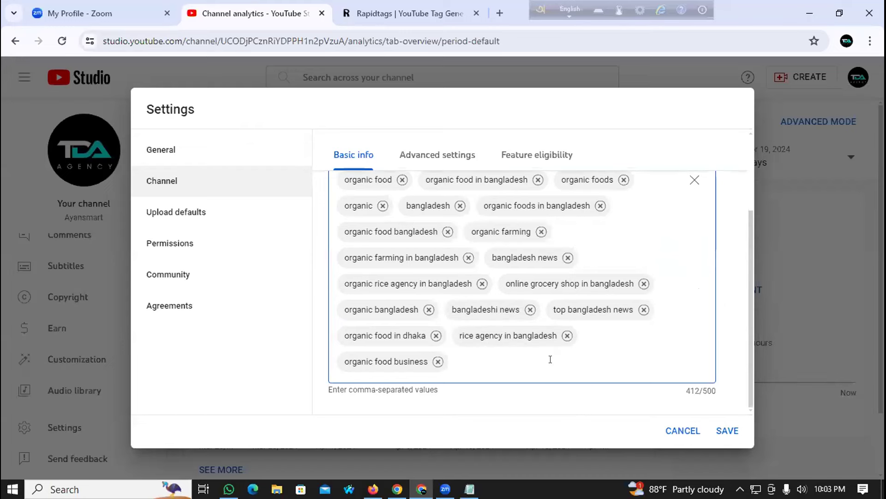
{"action": "scroll", "coordinate": [425, 311], "scroll_direction": "up", "scroll_amount": 1}
{"action": "scroll", "coordinate": [477, 360], "scroll_direction": "down", "scroll_amount": 3}
{"action": "left_click", "coordinate": [726, 432]}
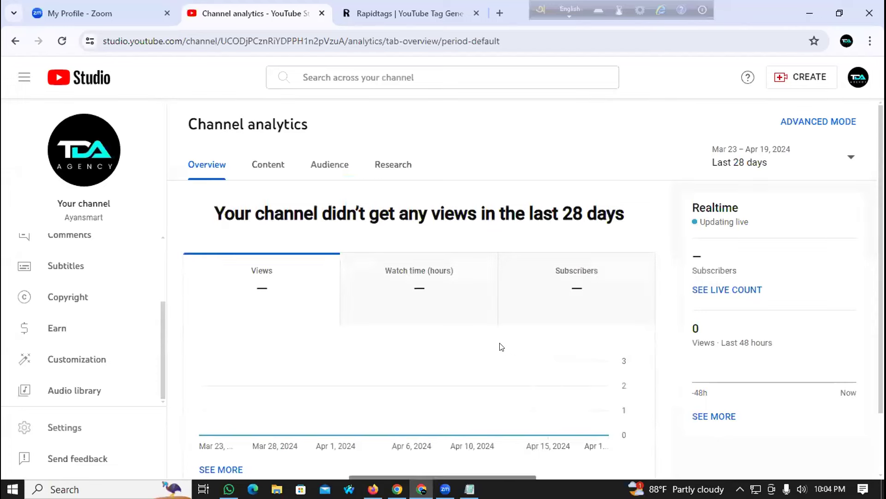
Step: Go to the channel's Advanced settings in Studio Settings
{"action": "left_click", "coordinate": [69, 427]}
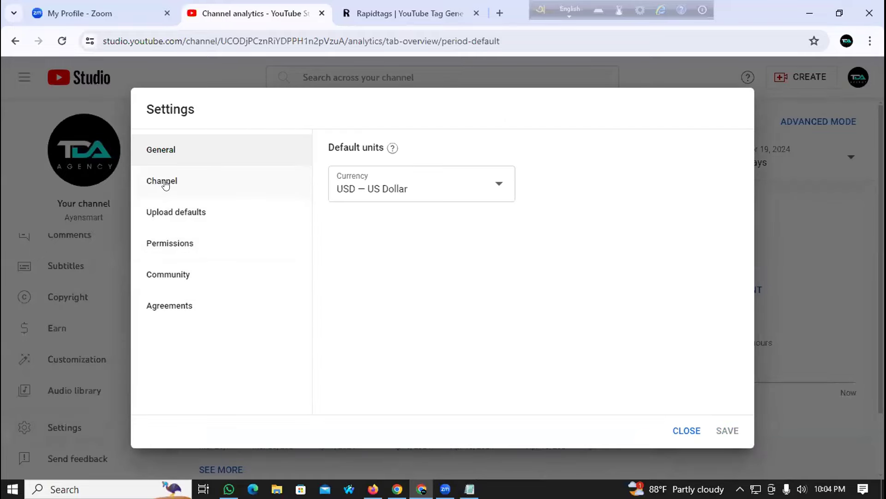
{"action": "left_click", "coordinate": [166, 185]}
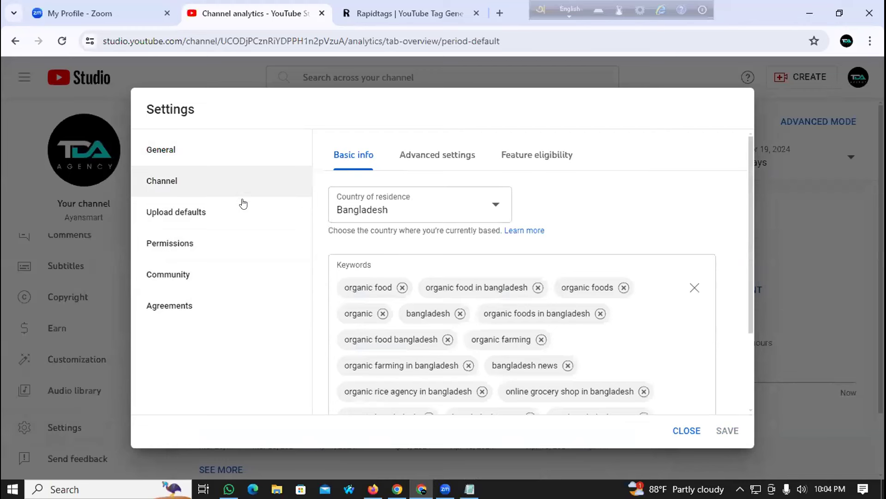
{"action": "scroll", "coordinate": [448, 247], "scroll_direction": "down", "scroll_amount": 3}
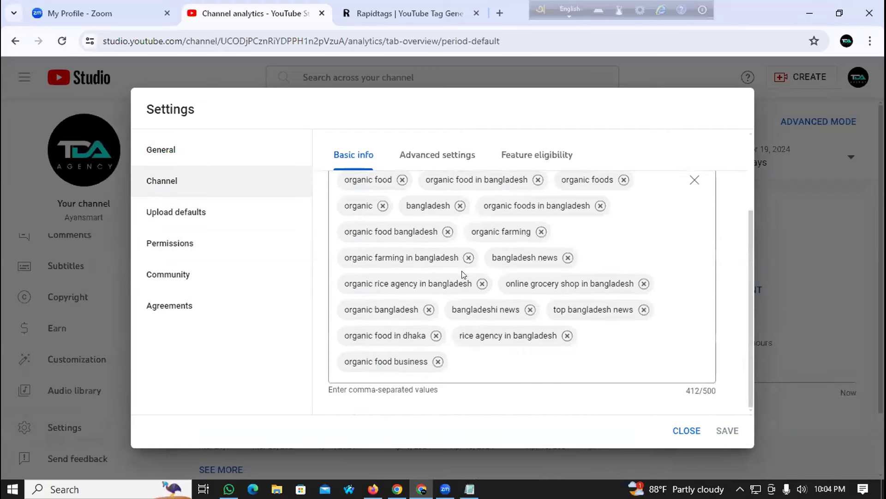
{"action": "scroll", "coordinate": [435, 217], "scroll_direction": "up", "scroll_amount": 2}
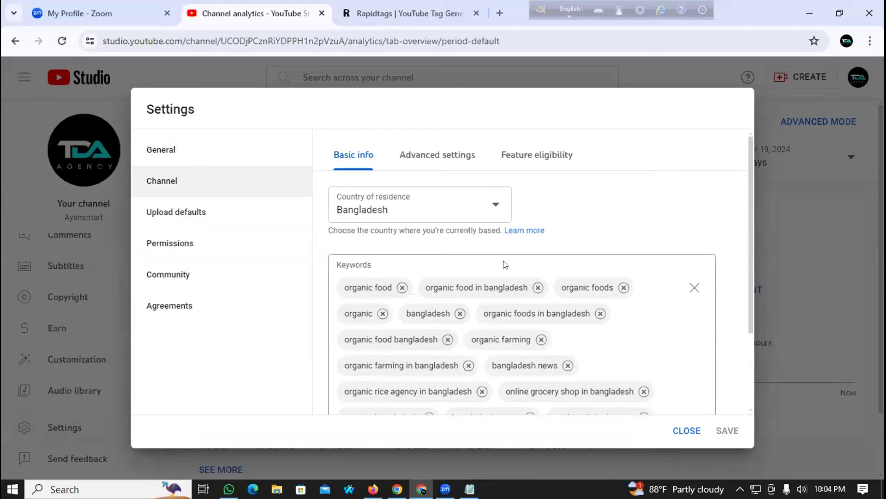
{"action": "scroll", "coordinate": [507, 267], "scroll_direction": "down", "scroll_amount": 1}
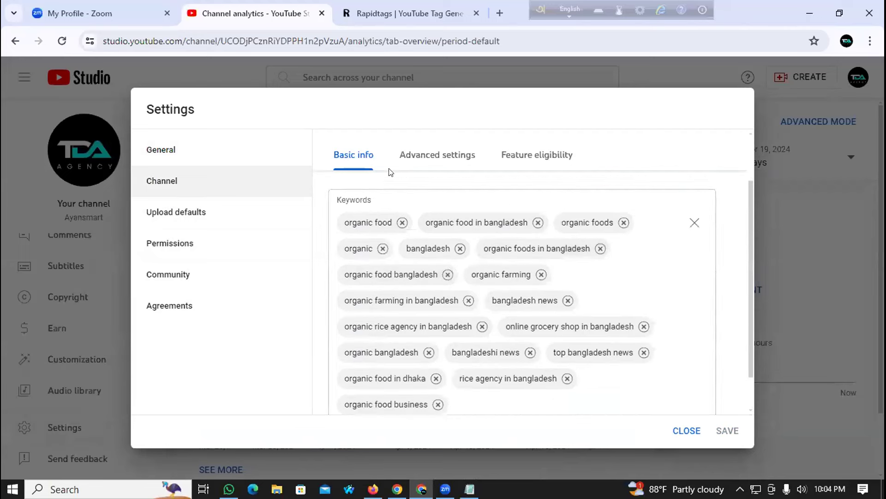
{"action": "left_click", "coordinate": [424, 159]}
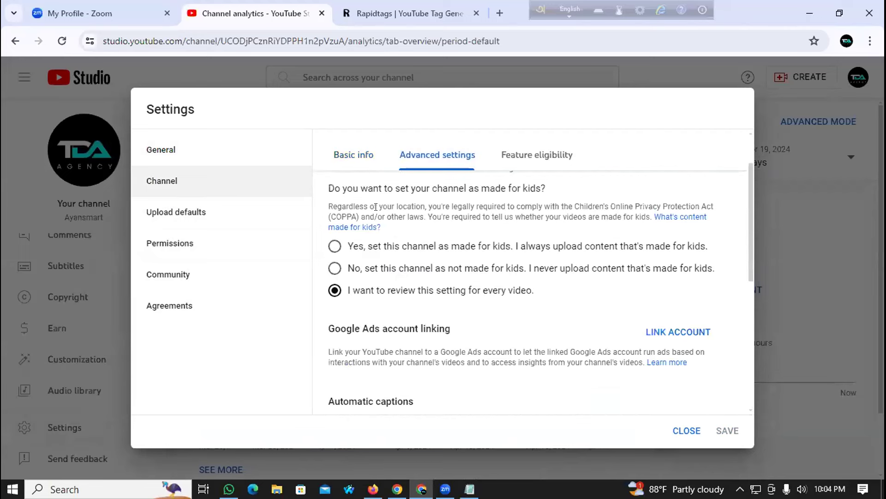
{"action": "scroll", "coordinate": [444, 249], "scroll_direction": "down", "scroll_amount": 4}
{"action": "scroll", "coordinate": [381, 249], "scroll_direction": "up", "scroll_amount": 5}
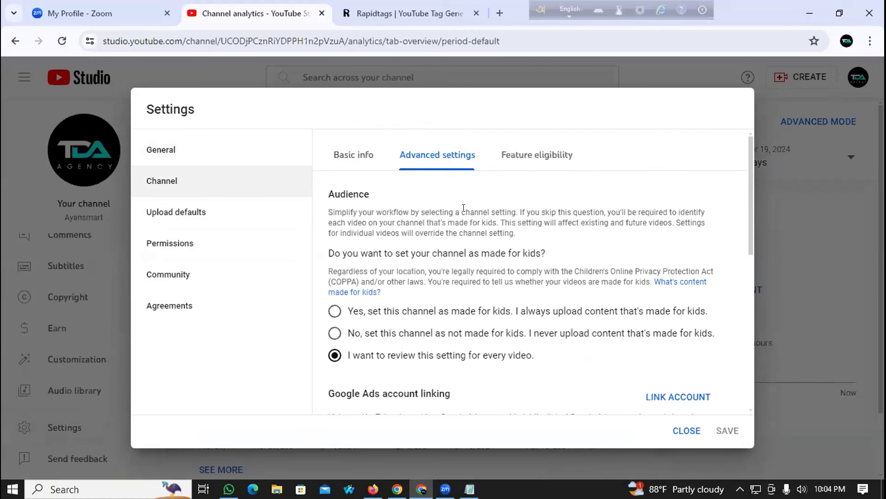
{"action": "scroll", "coordinate": [415, 254], "scroll_direction": "down", "scroll_amount": 2}
{"action": "scroll", "coordinate": [337, 241], "scroll_direction": "up", "scroll_amount": 2}
Step: Read through the made-for-kids, Google Ads linking and Automatic captions sections
{"action": "left_click_drag", "start_coordinate": [394, 253], "coordinate": [576, 253]}
{"action": "scroll", "coordinate": [369, 281], "scroll_direction": "down", "scroll_amount": 1}
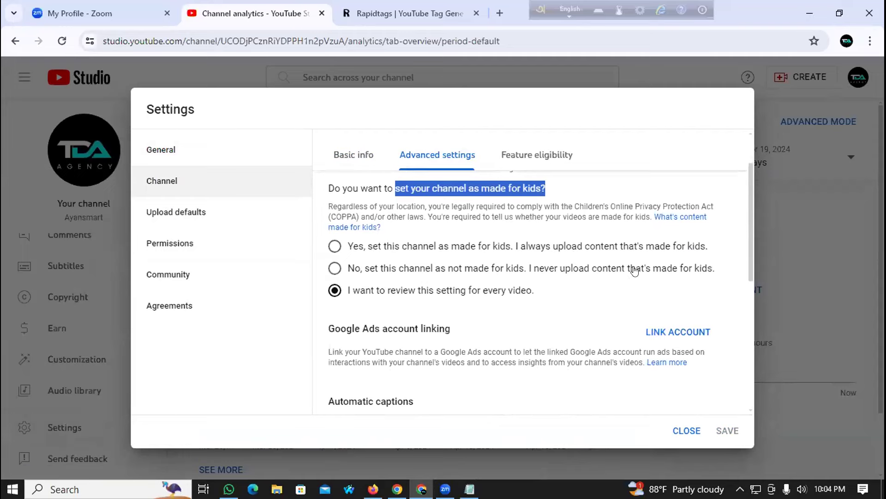
{"action": "scroll", "coordinate": [618, 260], "scroll_direction": "down", "scroll_amount": 2}
{"action": "scroll", "coordinate": [359, 256], "scroll_direction": "up", "scroll_amount": 1}
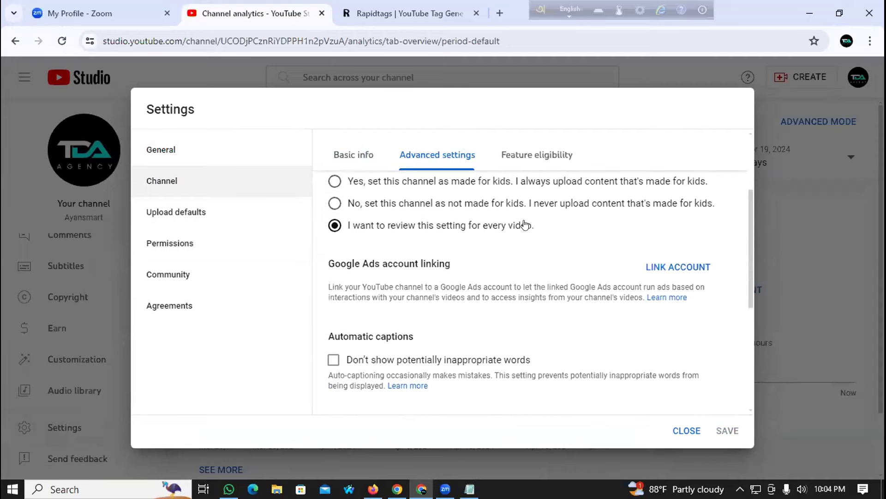
{"action": "scroll", "coordinate": [407, 258], "scroll_direction": "down", "scroll_amount": 1}
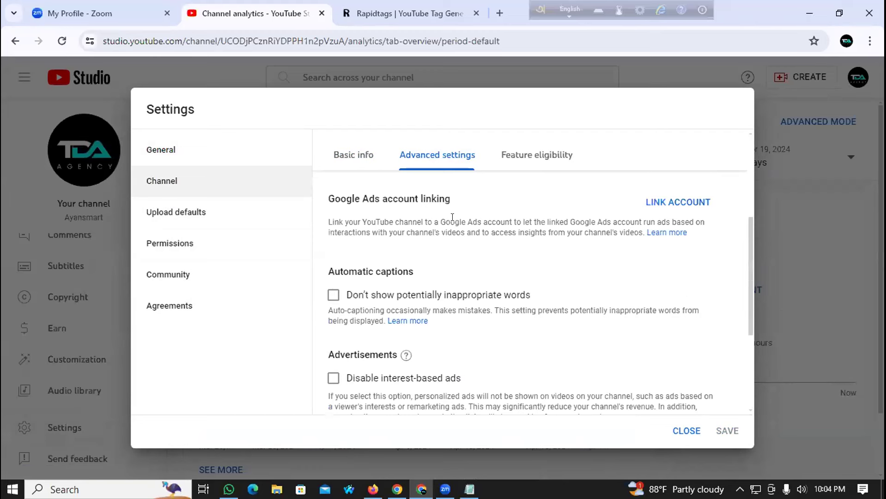
{"action": "triple_click", "coordinate": [374, 196]}
{"action": "left_click", "coordinate": [596, 195]}
{"action": "scroll", "coordinate": [464, 245], "scroll_direction": "down", "scroll_amount": 1}
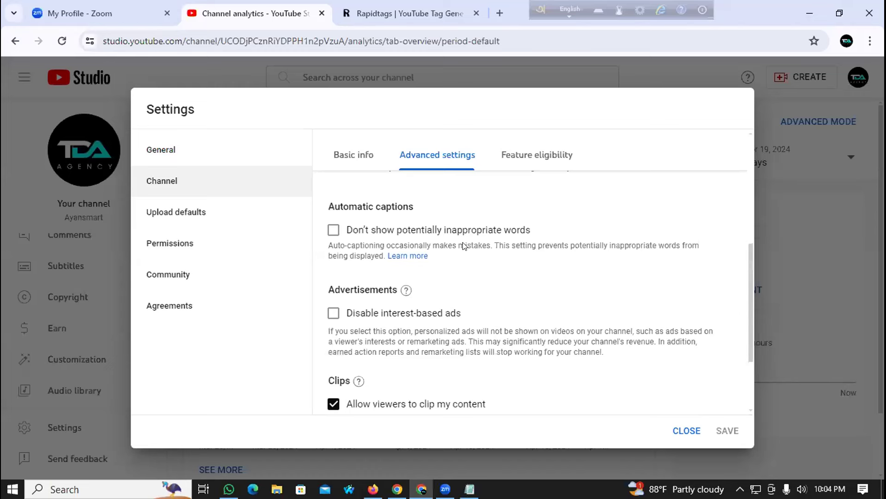
{"action": "scroll", "coordinate": [340, 268], "scroll_direction": "up", "scroll_amount": 1}
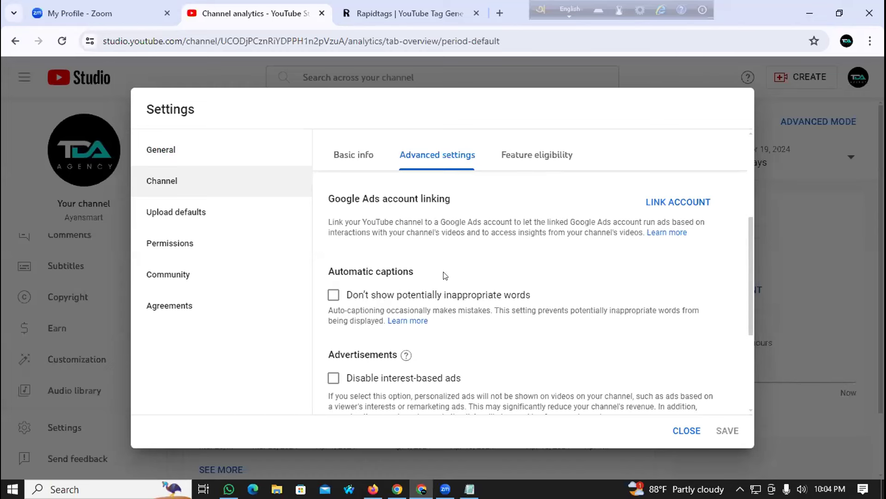
{"action": "left_click_drag", "start_coordinate": [326, 269], "coordinate": [419, 273]}
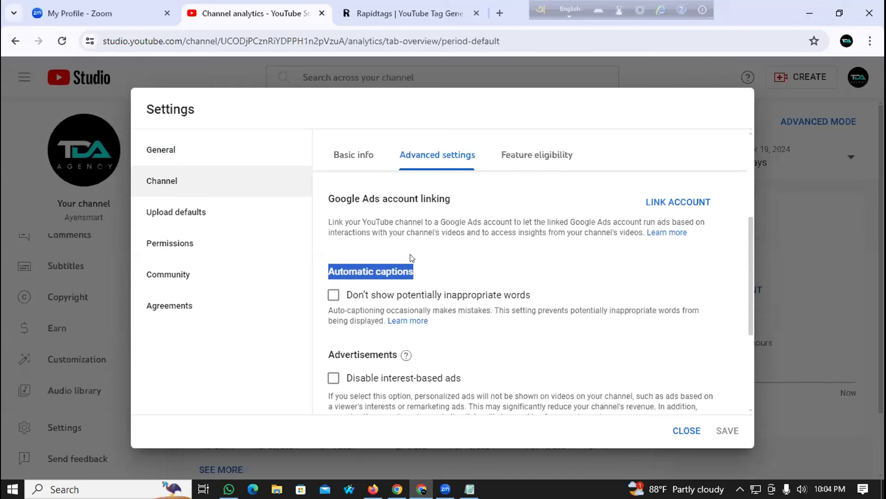
{"action": "left_click", "coordinate": [462, 257]}
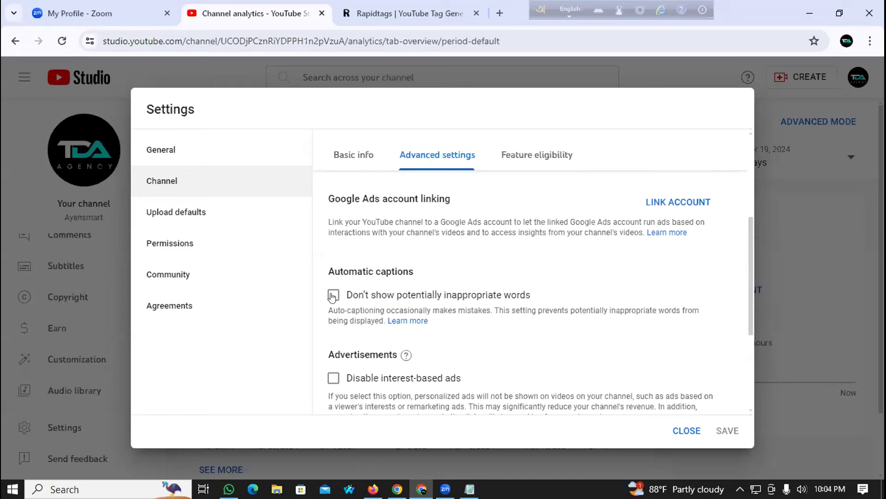
{"action": "scroll", "coordinate": [476, 275], "scroll_direction": "down", "scroll_amount": 1}
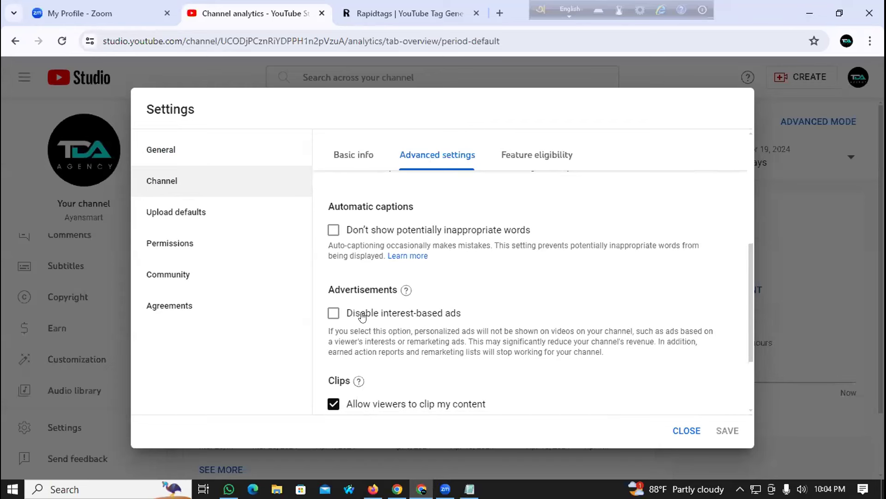
Step: Under Advertisements, tick 'Disable interest-based ads'
{"action": "left_click_drag", "start_coordinate": [325, 290], "coordinate": [379, 287]}
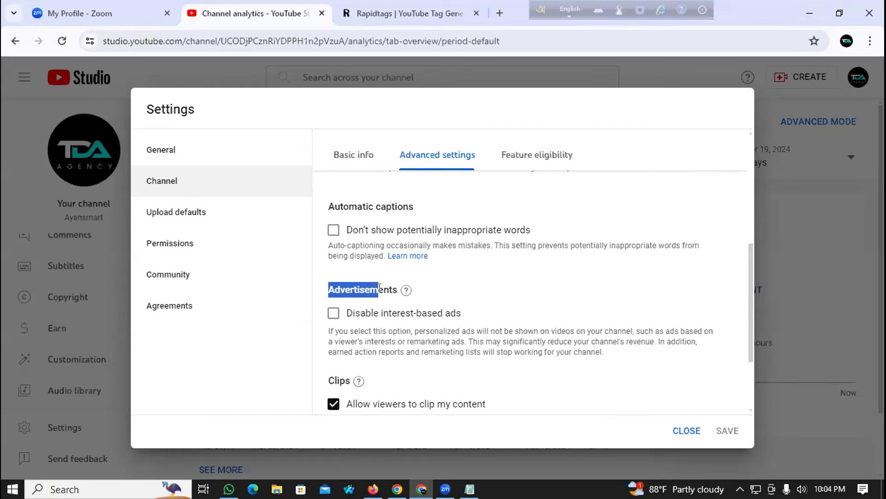
{"action": "left_click", "coordinate": [331, 318]}
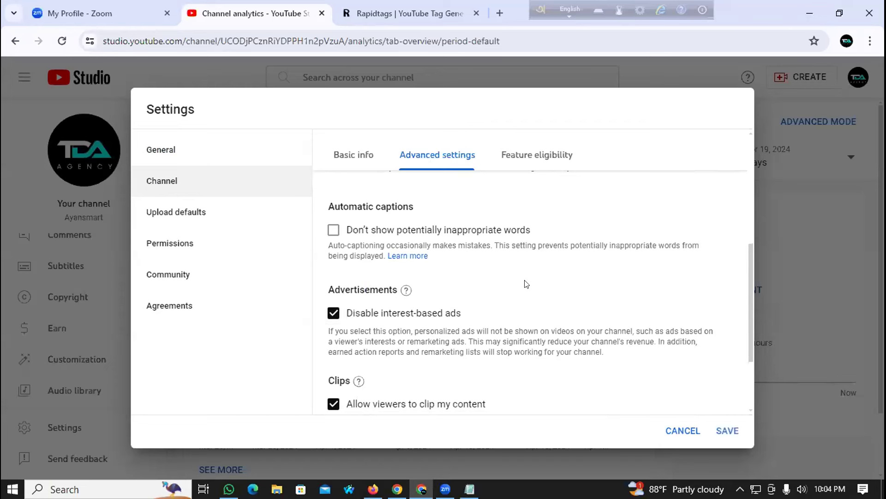
{"action": "scroll", "coordinate": [340, 283], "scroll_direction": "down", "scroll_amount": 2}
{"action": "scroll", "coordinate": [392, 290], "scroll_direction": "up", "scroll_amount": 2}
{"action": "scroll", "coordinate": [384, 288], "scroll_direction": "down", "scroll_amount": 2}
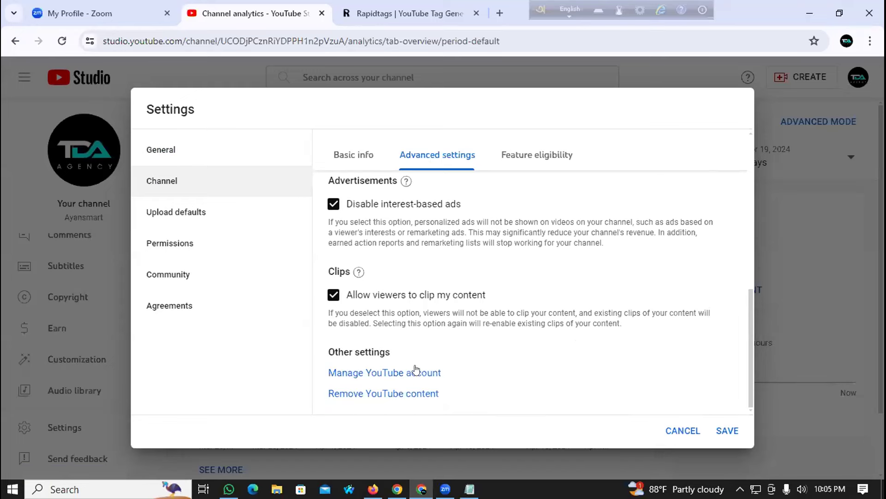
{"action": "scroll", "coordinate": [434, 283], "scroll_direction": "up", "scroll_amount": 4}
{"action": "scroll", "coordinate": [464, 353], "scroll_direction": "down", "scroll_amount": 4}
Step: View the account's advanced settings and the brand-account move option, then close that tab
{"action": "left_click", "coordinate": [390, 373]}
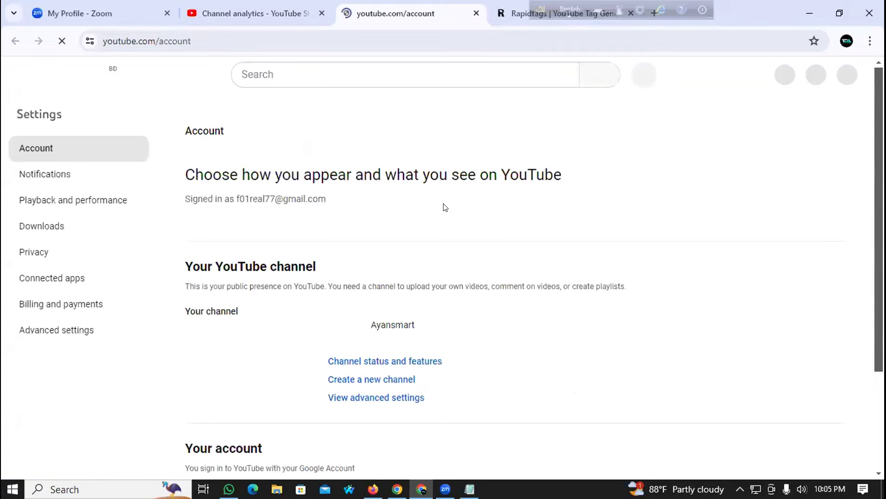
{"action": "scroll", "coordinate": [319, 274], "scroll_direction": "down", "scroll_amount": 3}
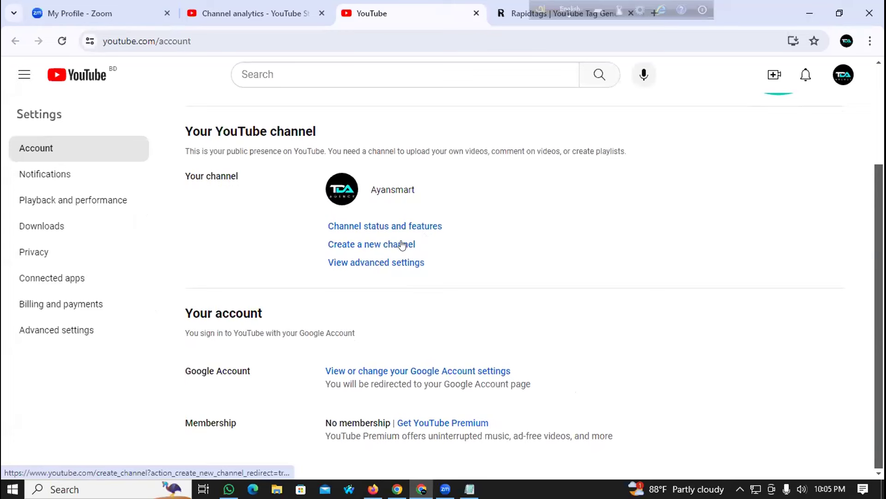
{"action": "left_click", "coordinate": [384, 262]}
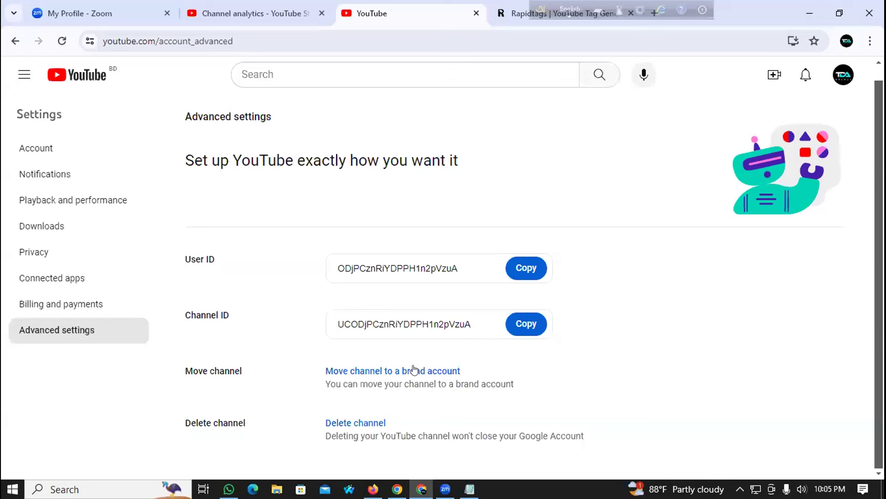
{"action": "left_click", "coordinate": [364, 371]}
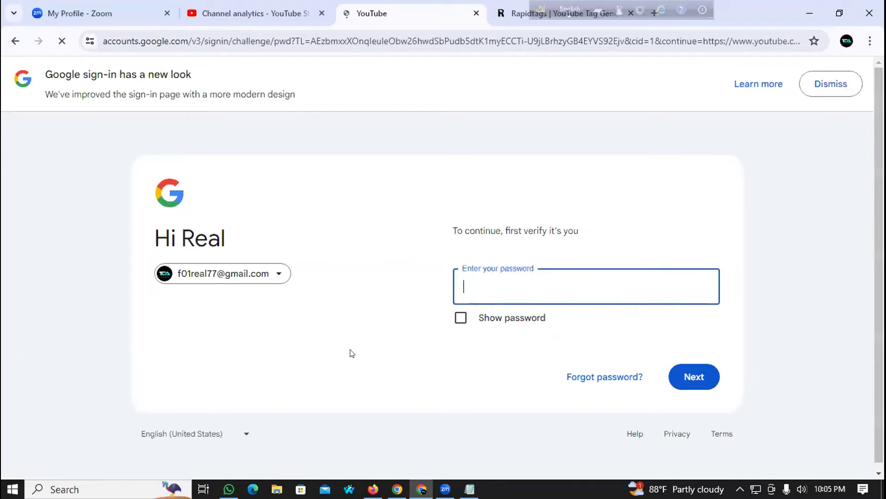
{"action": "left_click", "coordinate": [477, 13]}
{"action": "scroll", "coordinate": [570, 243], "scroll_direction": "up", "scroll_amount": 10}
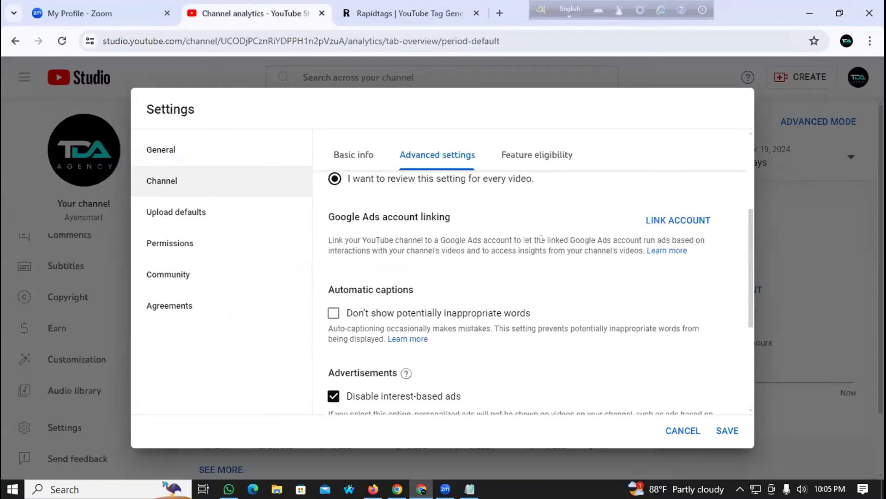
Step: Save the channel settings and open Customize channel, dismissing the welcome message
{"action": "scroll", "coordinate": [753, 394], "scroll_direction": "down", "scroll_amount": 3}
{"action": "left_click", "coordinate": [736, 431]}
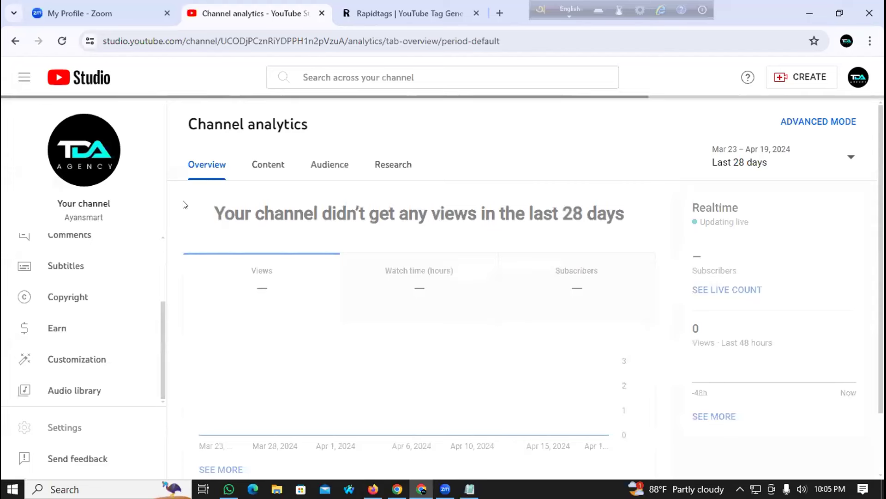
{"action": "left_click", "coordinate": [97, 174]}
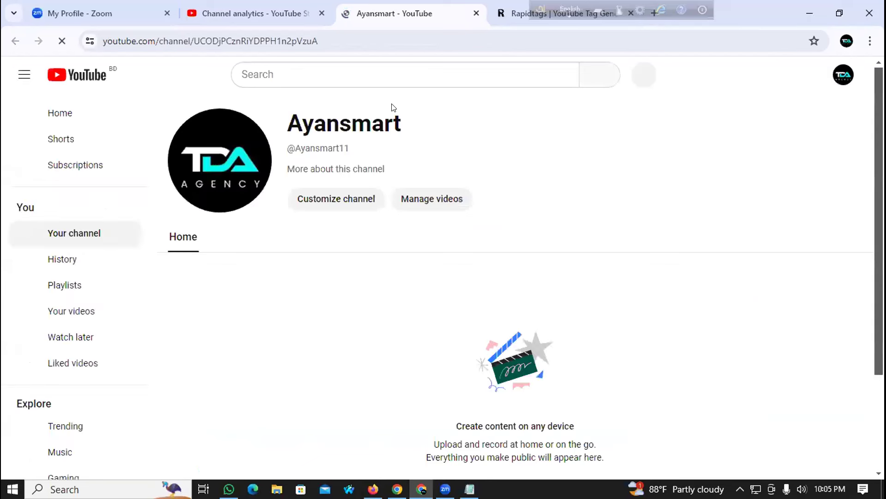
{"action": "left_click", "coordinate": [336, 198]}
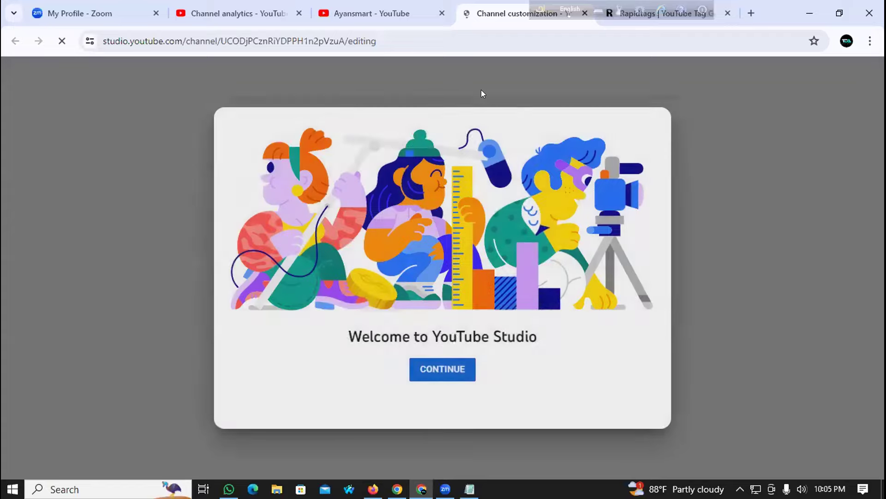
{"action": "left_click", "coordinate": [448, 374]}
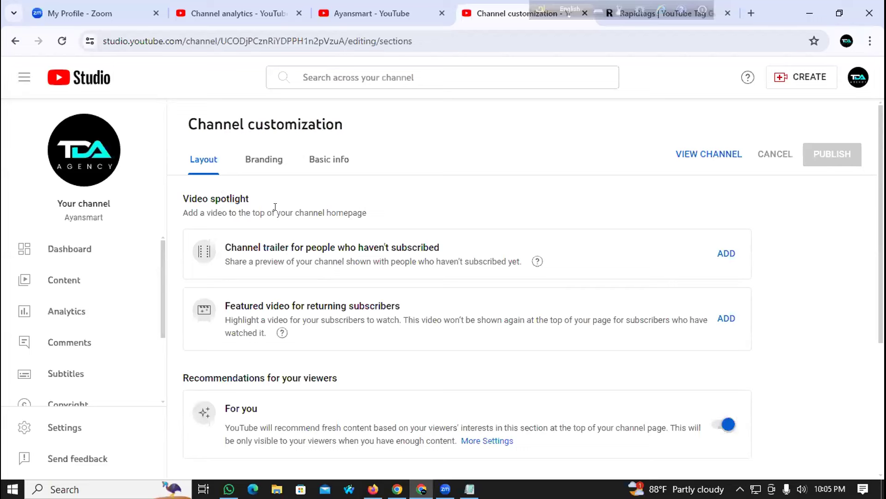
Step: Review the channel trailer and featured video sections, then go to Basic info
{"action": "scroll", "coordinate": [231, 236], "scroll_direction": "down", "scroll_amount": 2}
{"action": "scroll", "coordinate": [213, 225], "scroll_direction": "up", "scroll_amount": 2}
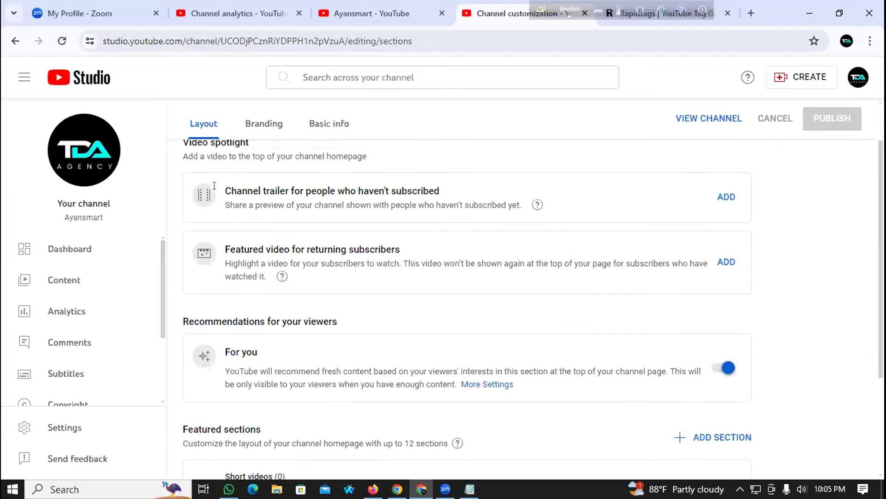
{"action": "scroll", "coordinate": [241, 389], "scroll_direction": "down", "scroll_amount": 2}
{"action": "scroll", "coordinate": [262, 228], "scroll_direction": "up", "scroll_amount": 2}
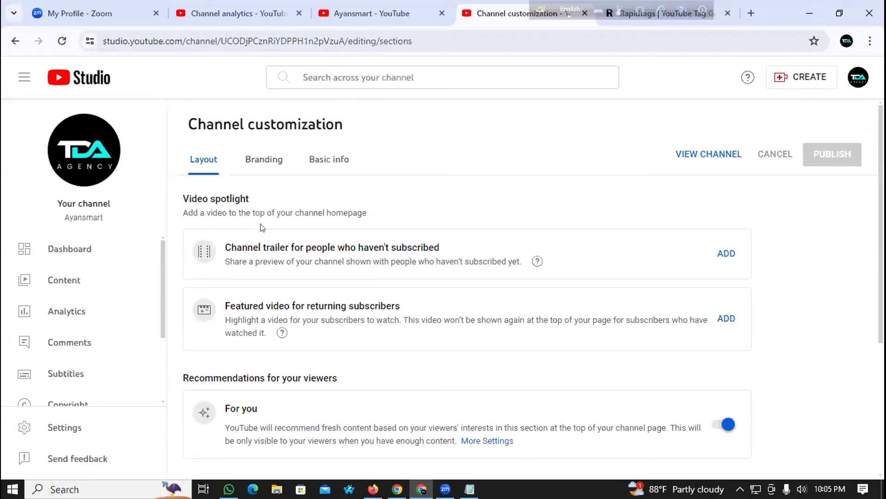
{"action": "left_click_drag", "start_coordinate": [222, 253], "coordinate": [449, 248]}
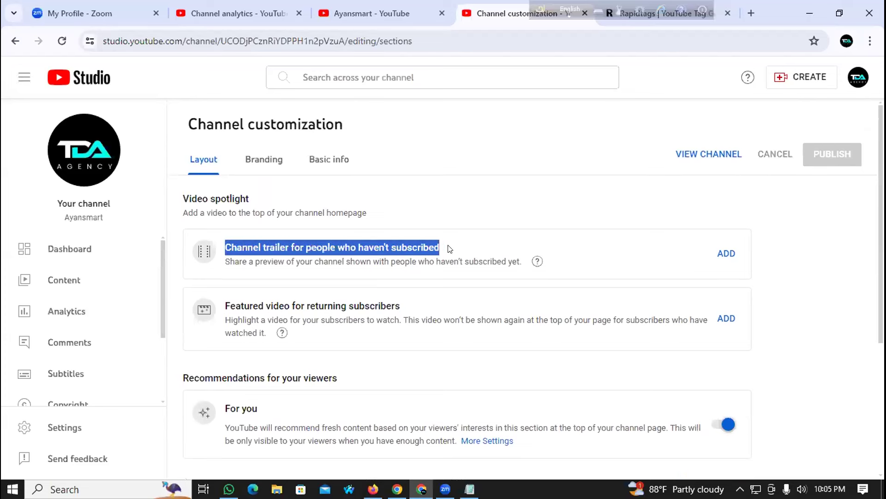
{"action": "left_click", "coordinate": [431, 205]}
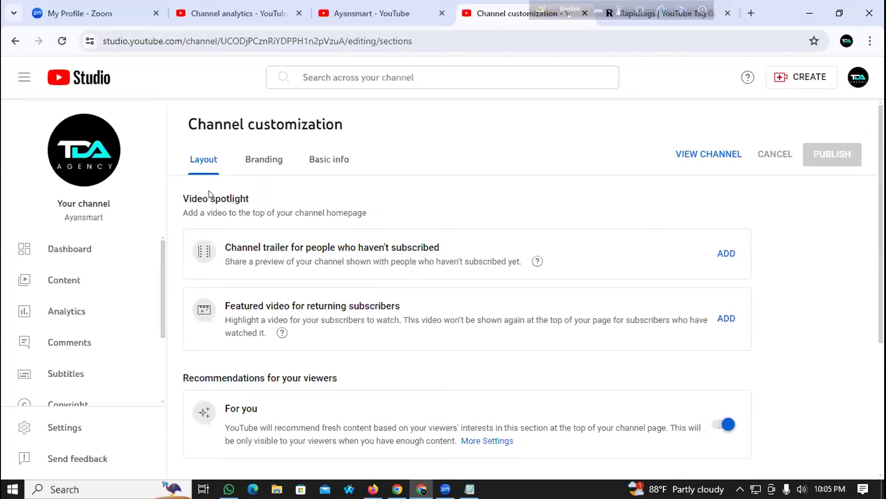
{"action": "left_click_drag", "start_coordinate": [206, 250], "coordinate": [421, 246]}
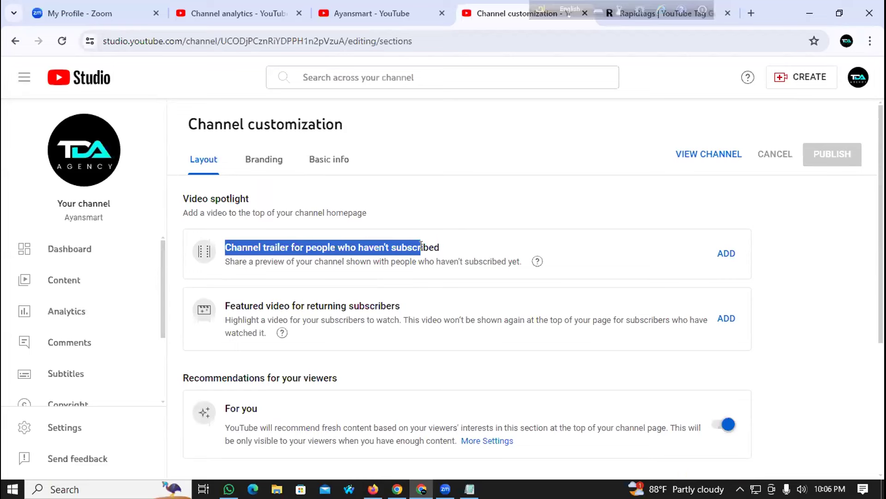
{"action": "left_click_drag", "start_coordinate": [226, 307], "coordinate": [444, 305]}
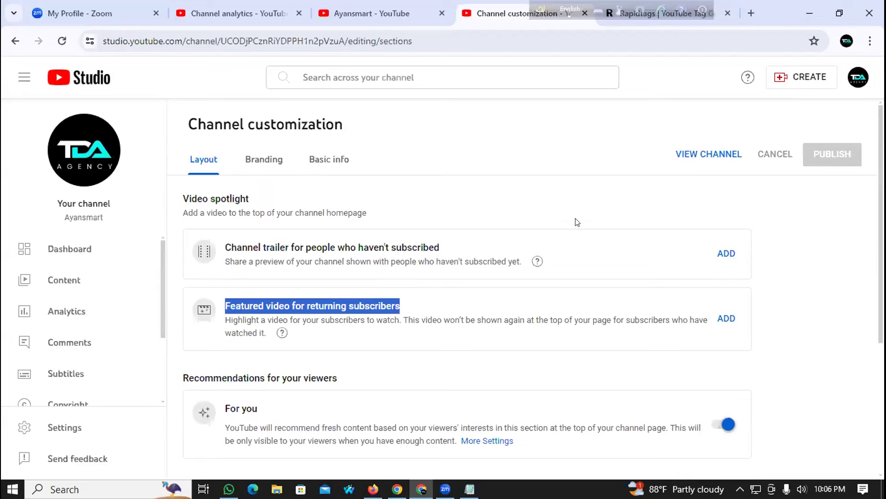
{"action": "scroll", "coordinate": [339, 316], "scroll_direction": "down", "scroll_amount": 3}
{"action": "scroll", "coordinate": [317, 336], "scroll_direction": "up", "scroll_amount": 3}
{"action": "left_click", "coordinate": [322, 163]}
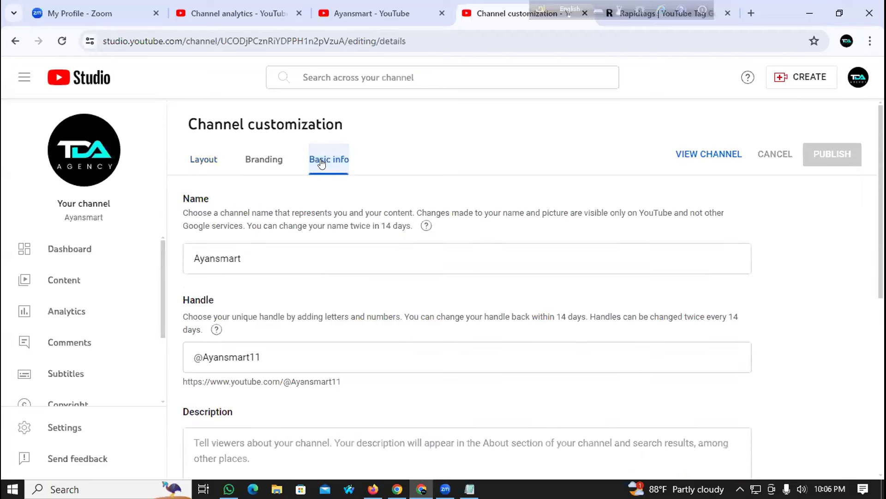
Step: Check the Name and Description fields, then switch to the Ayansmart Facebook page in Firefox
{"action": "scroll", "coordinate": [272, 277], "scroll_direction": "down", "scroll_amount": 1}
{"action": "scroll", "coordinate": [268, 277], "scroll_direction": "down", "scroll_amount": 5}
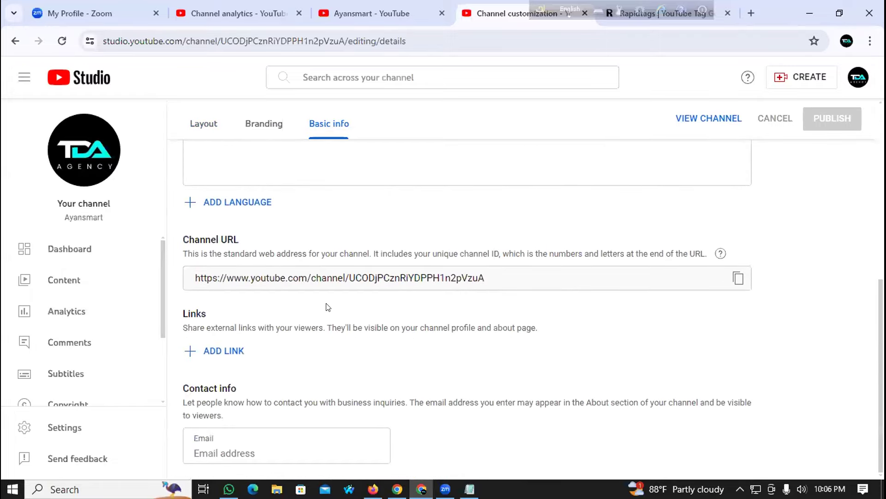
{"action": "scroll", "coordinate": [286, 326], "scroll_direction": "up", "scroll_amount": 6}
{"action": "left_click", "coordinate": [250, 254]}
{"action": "scroll", "coordinate": [285, 247], "scroll_direction": "down", "scroll_amount": 4}
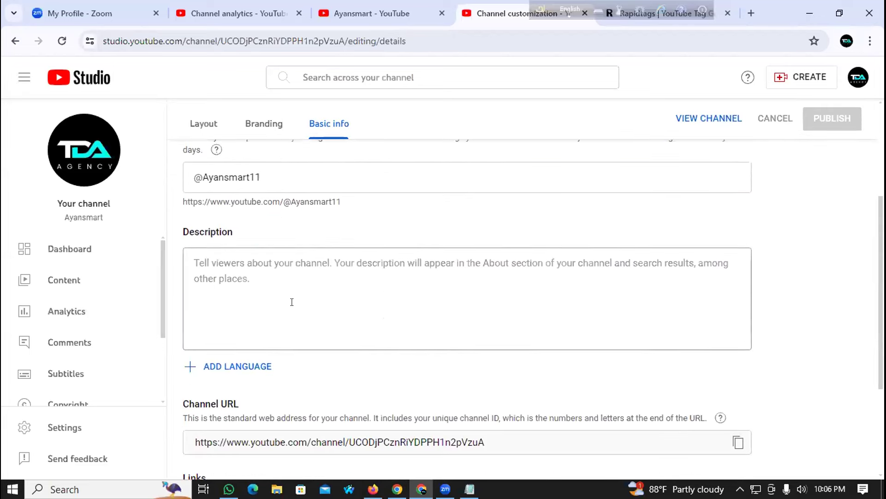
{"action": "left_click", "coordinate": [249, 255]}
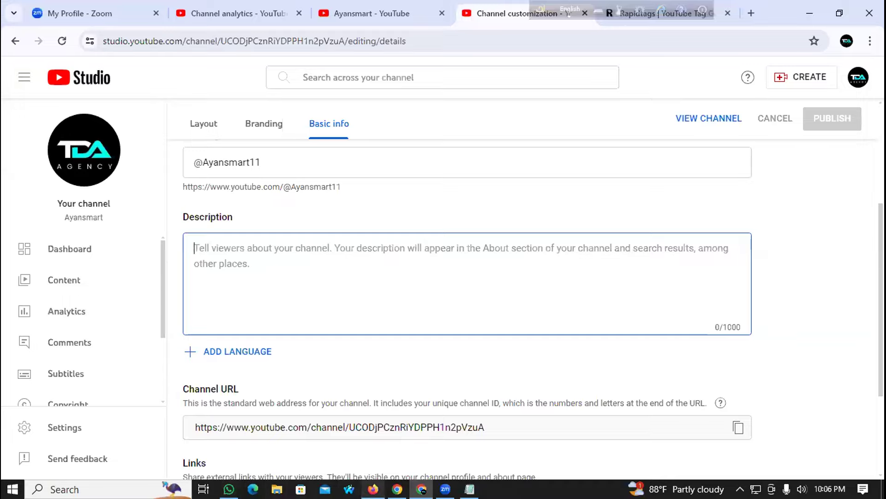
{"action": "left_click", "coordinate": [373, 488]}
{"action": "left_click", "coordinate": [24, 73]}
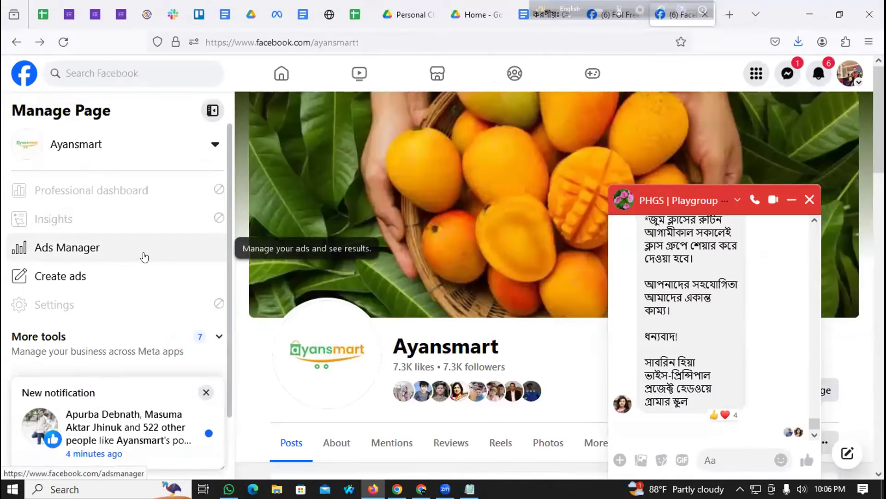
Step: Dismiss the account menu and group chat on Facebook, then start a new browser tab
{"action": "left_click", "coordinate": [853, 76]}
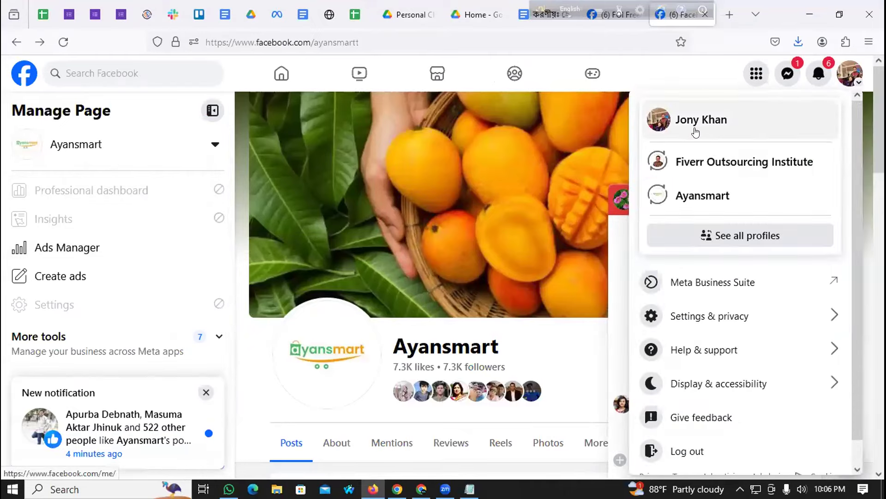
{"action": "left_click", "coordinate": [676, 196]}
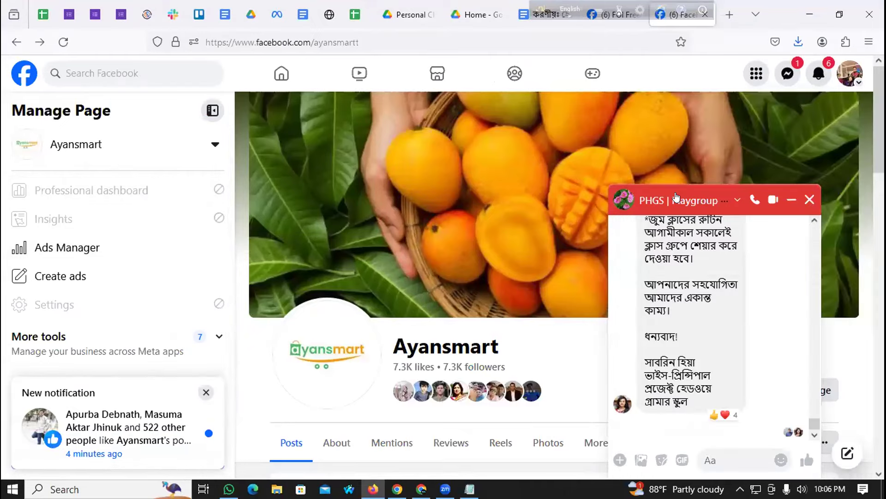
{"action": "left_click", "coordinate": [811, 197]}
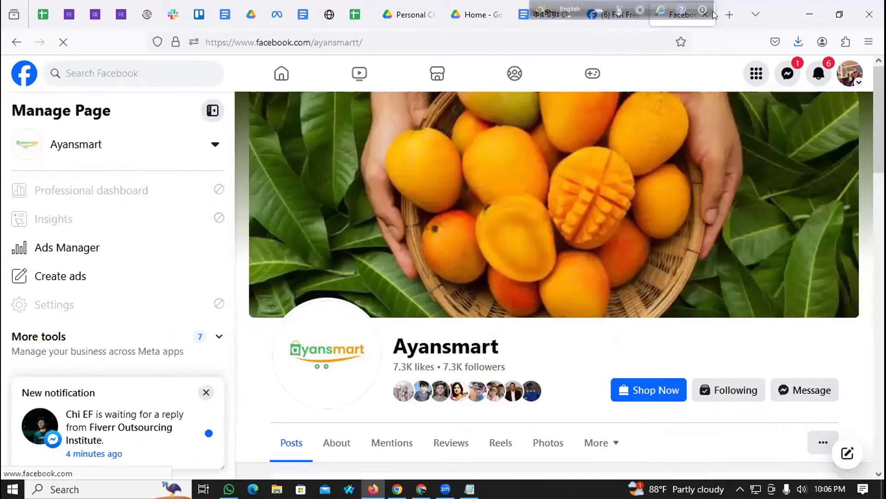
{"action": "key", "text": "ctrl+t"}
{"action": "left_click", "coordinate": [569, 40]}
Step: Load ayansmart.com and scroll through its mango products to the Bengali footer tagline
{"action": "type", "text": "ayansmart.com/"}
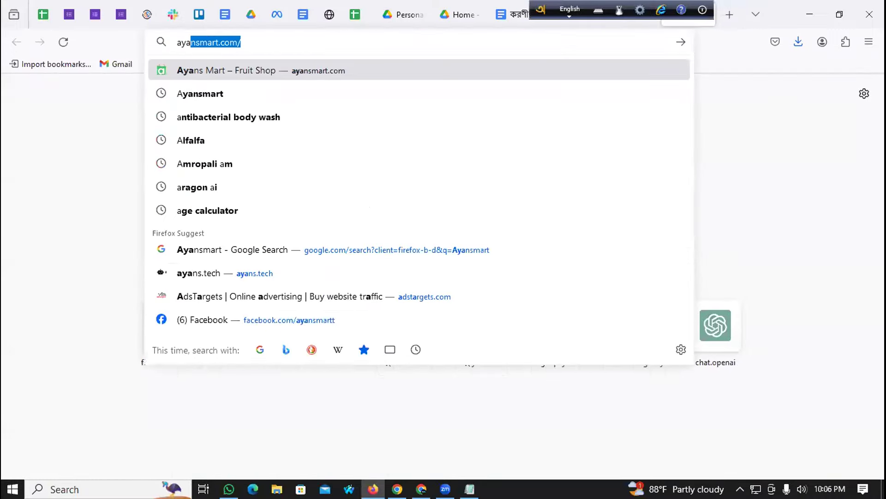
{"action": "key", "text": "Return"}
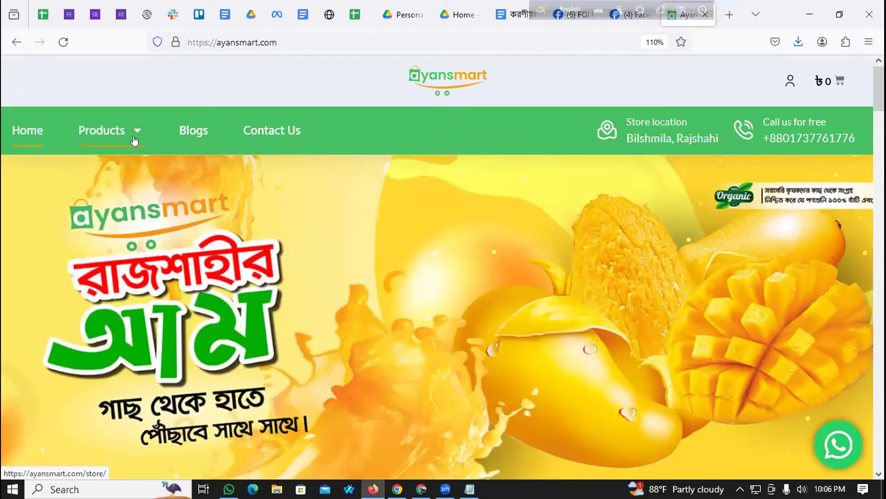
{"action": "scroll", "coordinate": [244, 182], "scroll_direction": "down", "scroll_amount": 15}
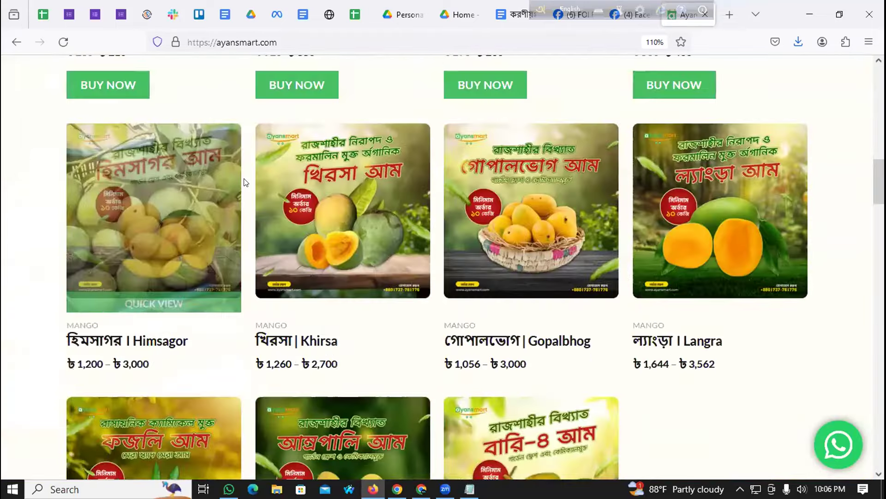
{"action": "scroll", "coordinate": [244, 182], "scroll_direction": "down", "scroll_amount": 20}
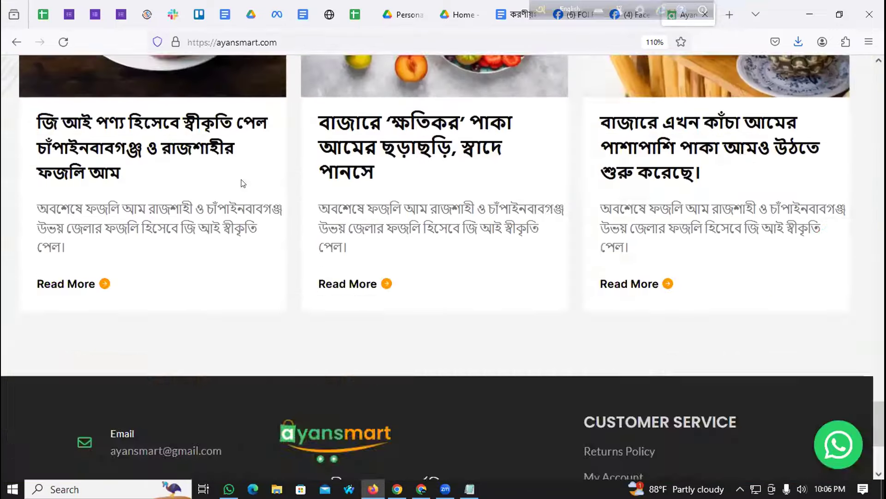
{"action": "scroll", "coordinate": [243, 183], "scroll_direction": "up", "scroll_amount": 10}
{"action": "scroll", "coordinate": [315, 160], "scroll_direction": "down", "scroll_amount": 14}
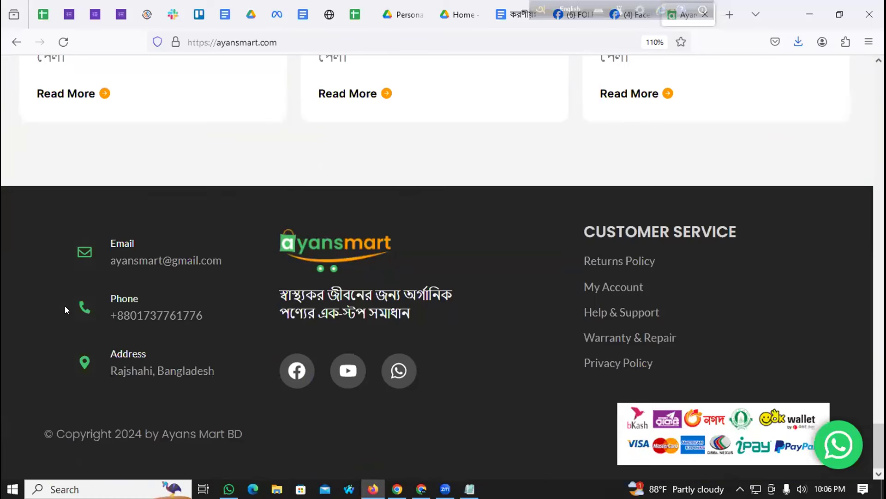
{"action": "left_click_drag", "start_coordinate": [272, 293], "coordinate": [416, 313]}
{"action": "key", "text": "ctrl+c"}
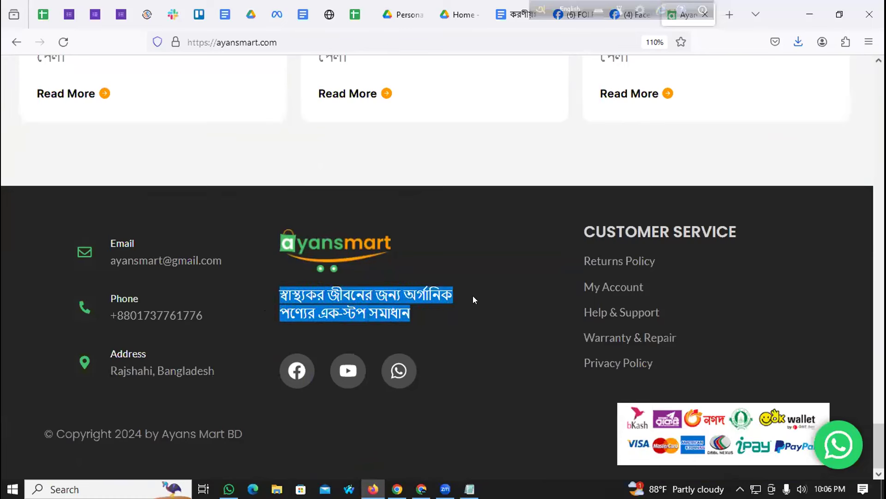
Step: Return to the Ayansmart Facebook page, dismiss the page-switch notice and scroll toward Intro
{"action": "left_click", "coordinate": [513, 14]}
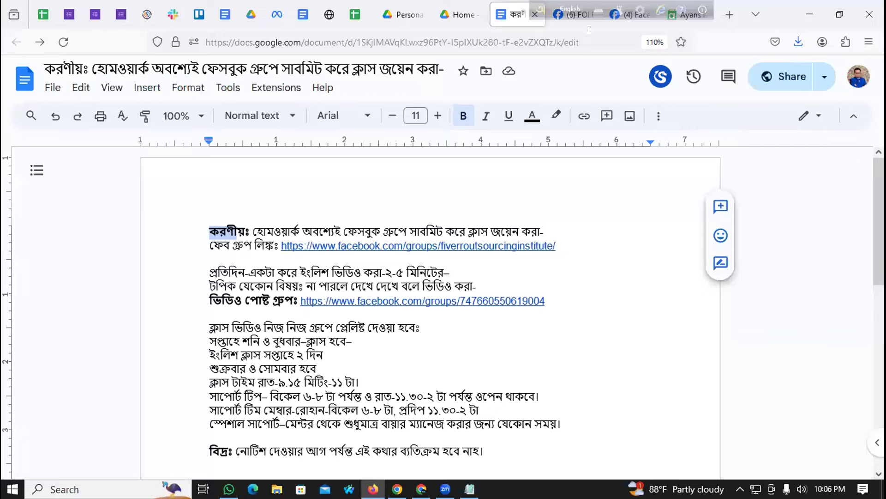
{"action": "left_click", "coordinate": [629, 18]}
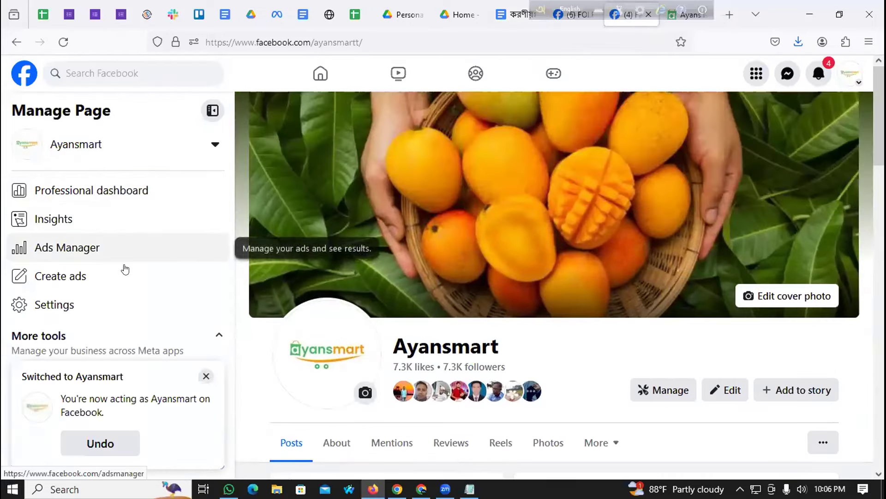
{"action": "left_click", "coordinate": [205, 376]}
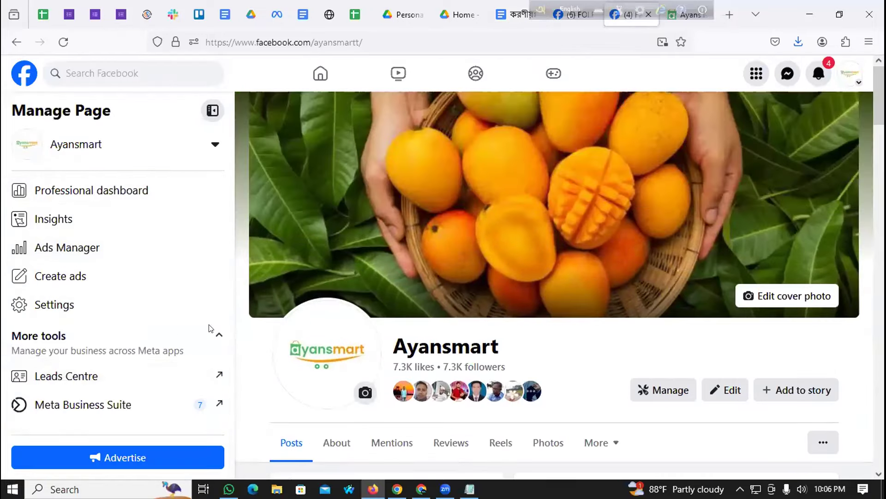
{"action": "scroll", "coordinate": [340, 300], "scroll_direction": "down", "scroll_amount": 6}
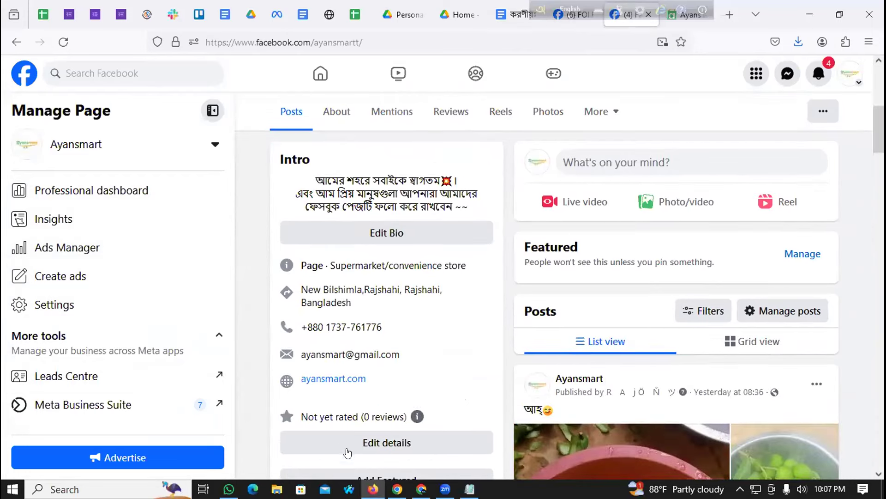
Step: Paste the copied Bengali organic-products sentence into the channel description
{"action": "left_click", "coordinate": [421, 489]}
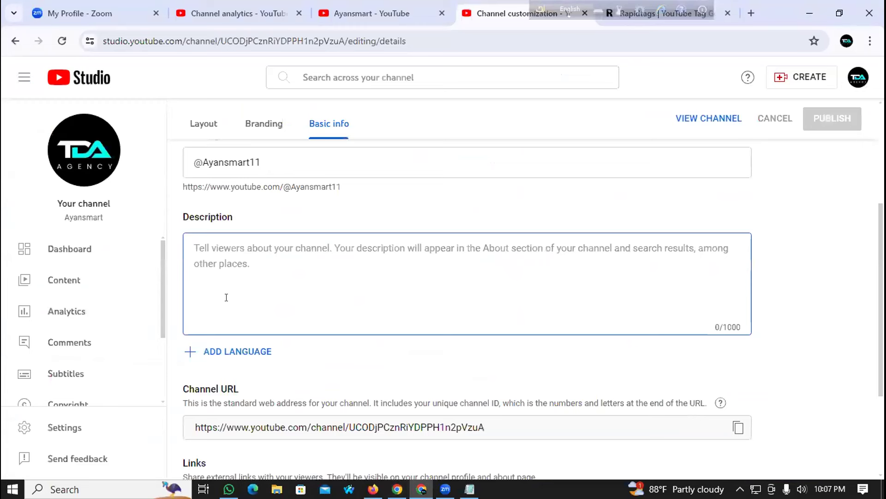
{"action": "key", "text": "ctrl+v"}
{"action": "type", "text": "।"}
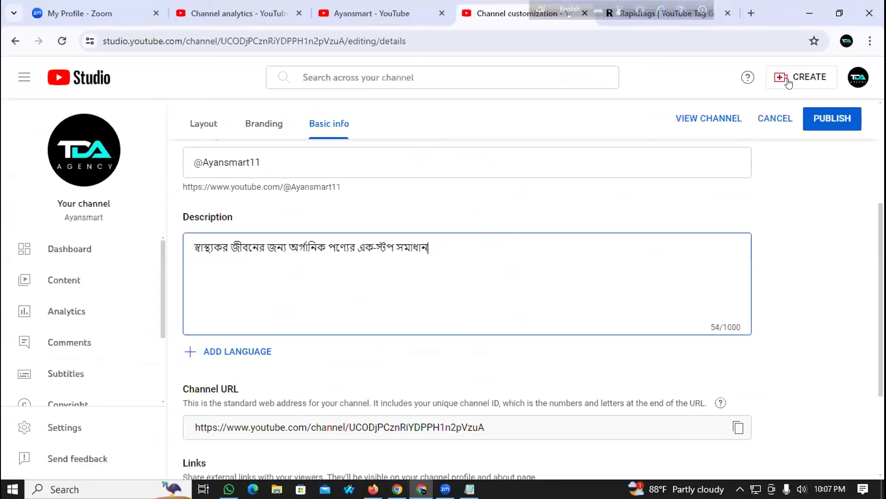
{"action": "left_click", "coordinate": [569, 9]}
{"action": "left_click", "coordinate": [436, 237]}
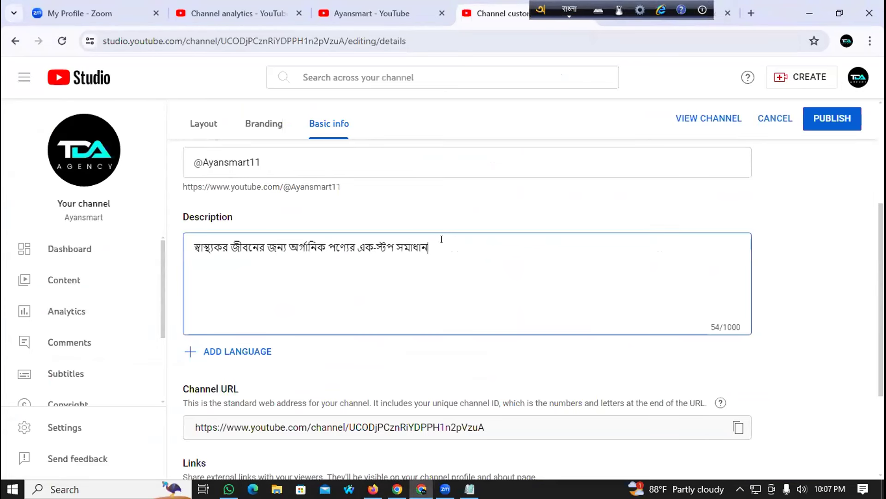
Step: Continue in Bangla, listing mangoes, honey, spices, Sylhet garden dates and other natural products
{"action": "type", "text": "। আম,"}
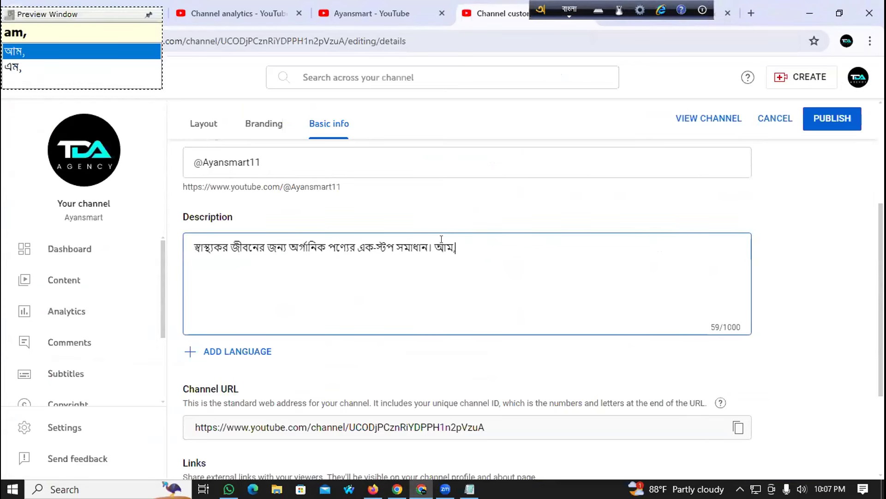
{"action": "type", "text": " মধু"}
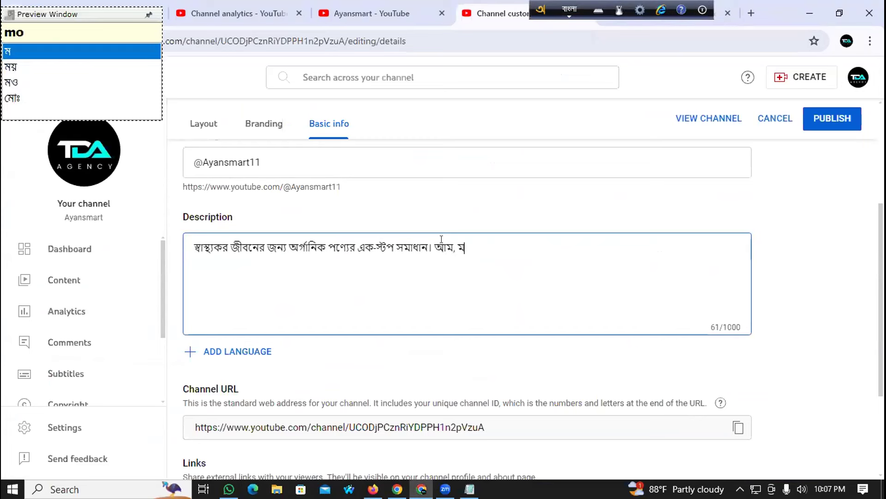
{"action": "type", "text": ", "}
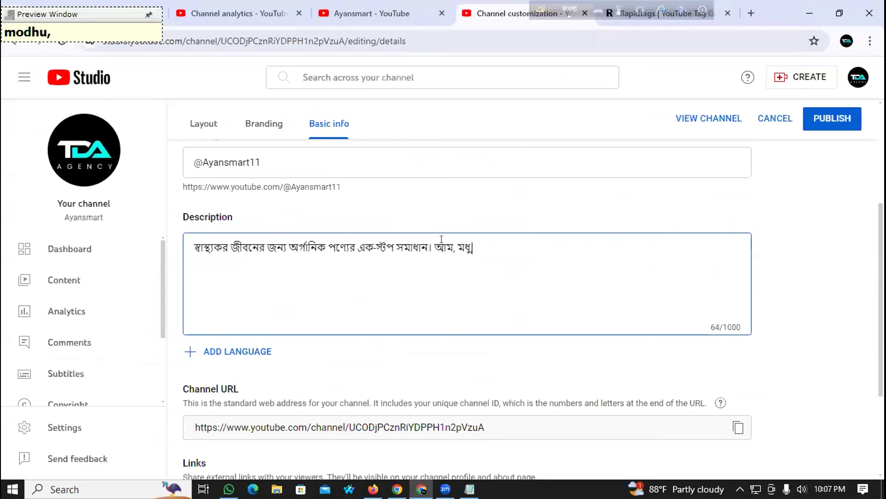
{"action": "type", "text": "ম"}
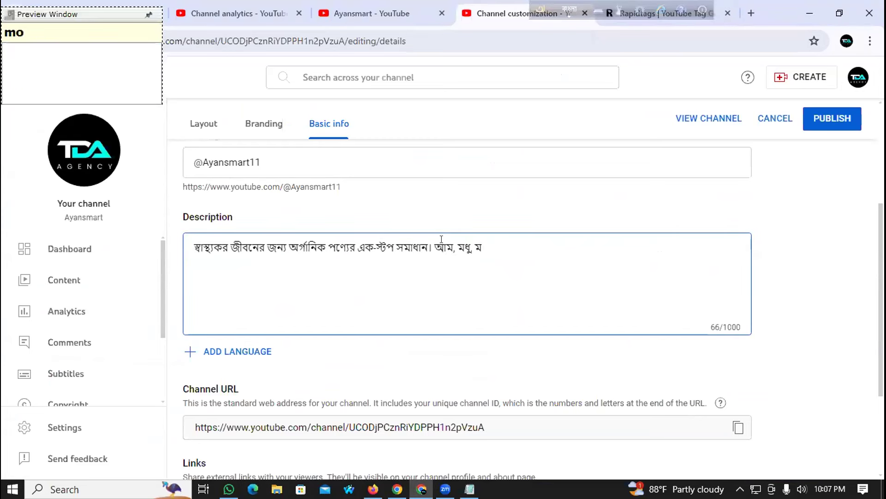
{"action": "type", "text": "শলা, সু"}
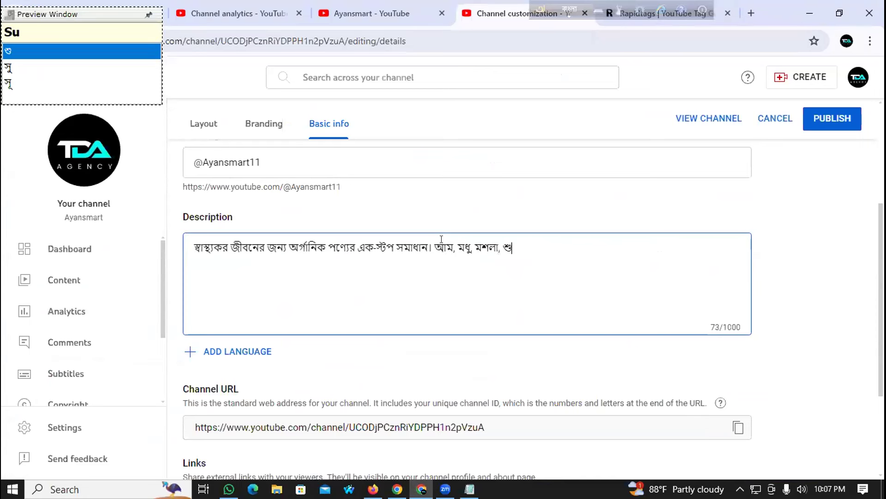
{"action": "key", "text": "BackSpace"}
{"action": "type", "text": "ি"}
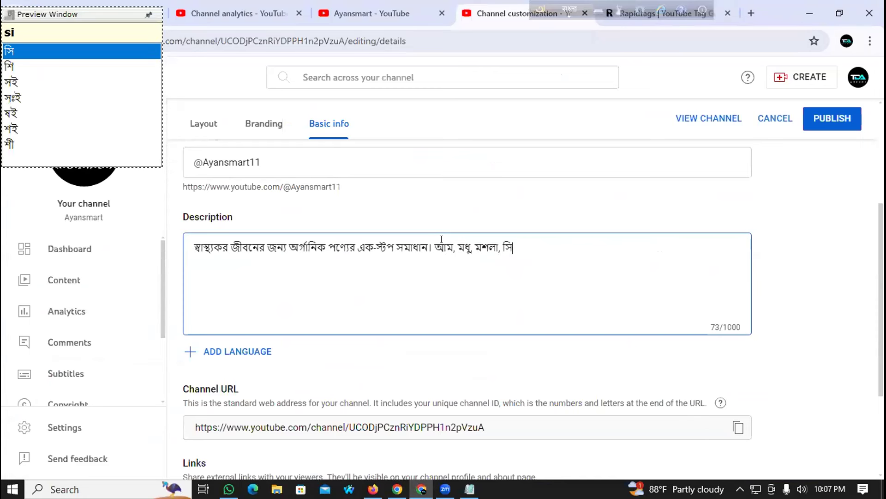
{"action": "type", "text": "লেটের অ"}
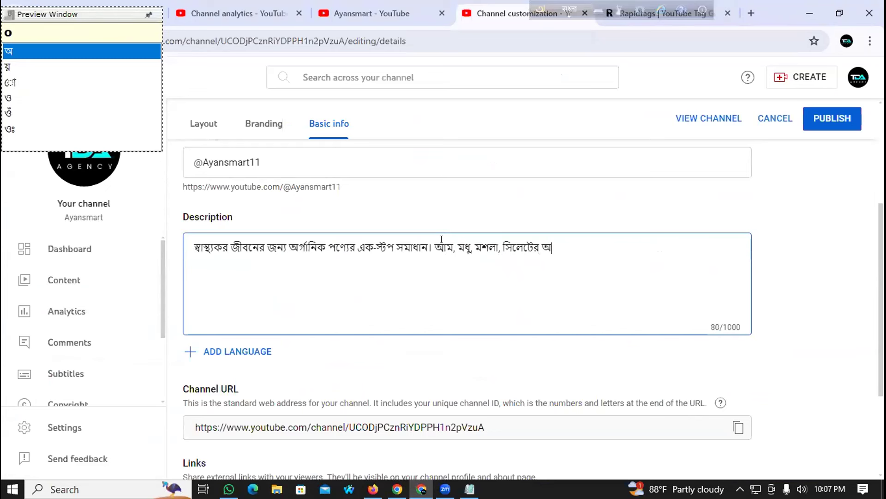
{"action": "key", "text": "BackSpace"}
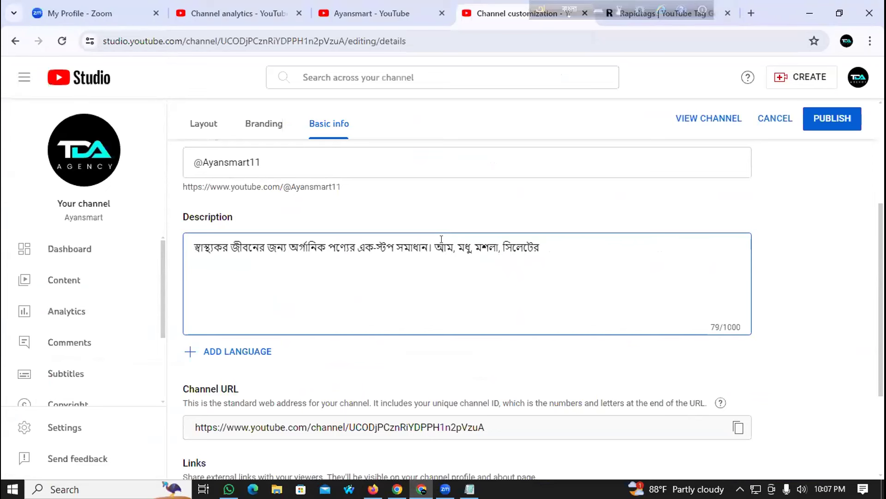
{"action": "type", "text": "c"}
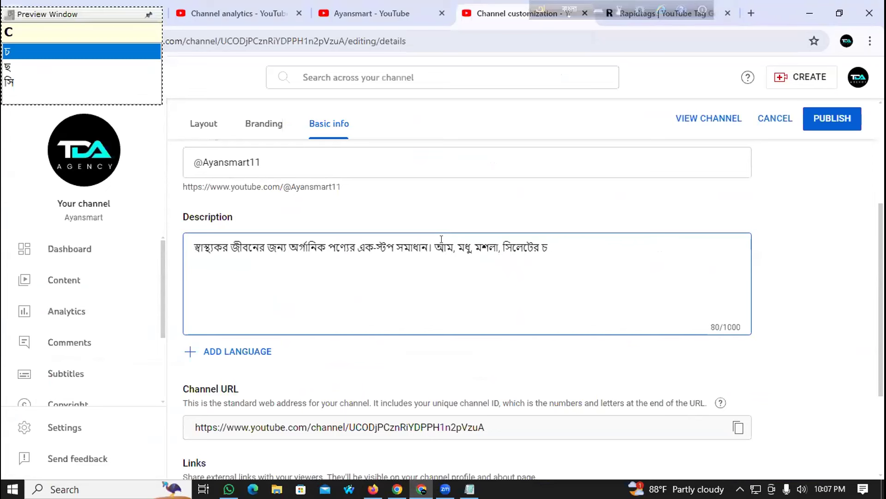
{"action": "key", "text": "BackSpace"}
{"action": "type", "text": "b"}
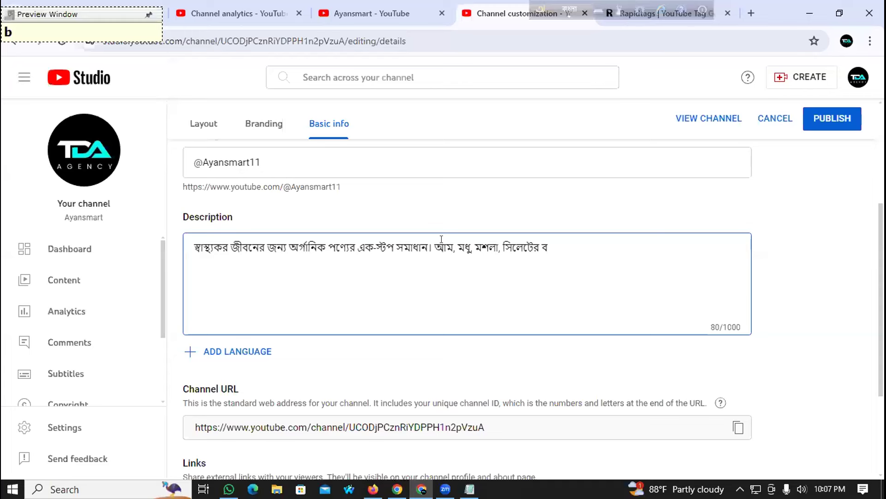
{"action": "key", "text": "BackSpace"}
{"action": "type", "text": "bag"}
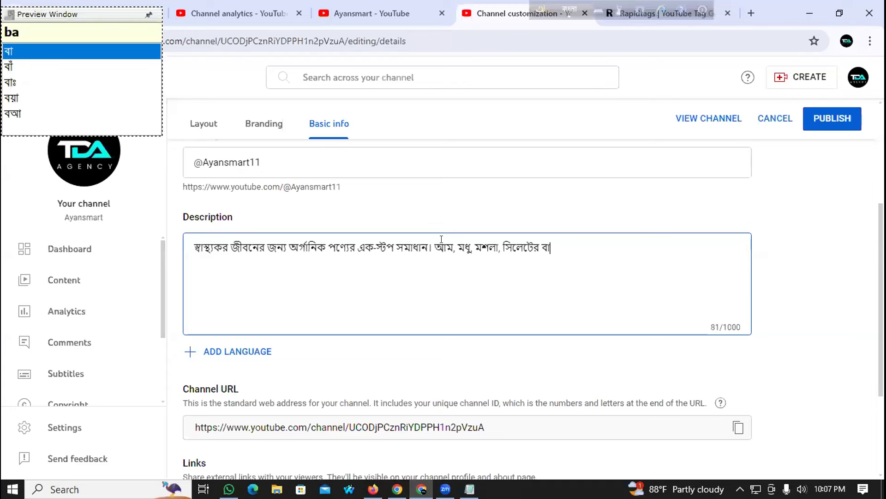
{"action": "type", "text": "an theke s"}
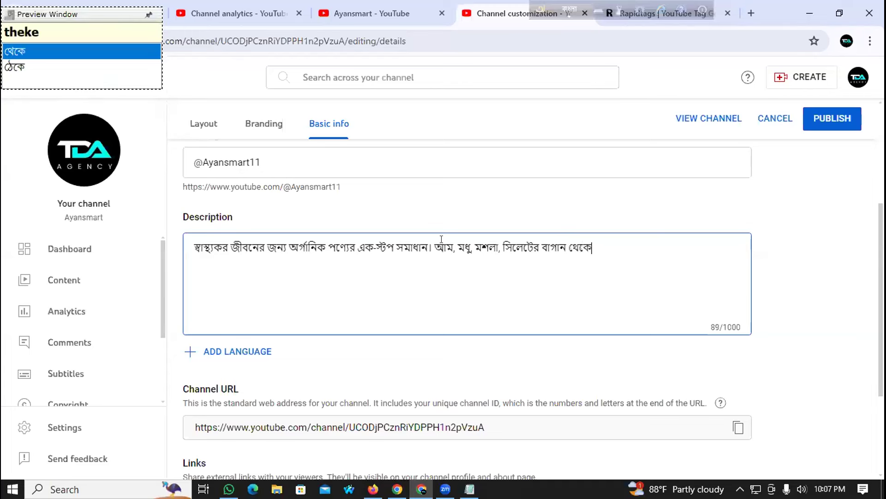
{"action": "type", "text": "ongf"}
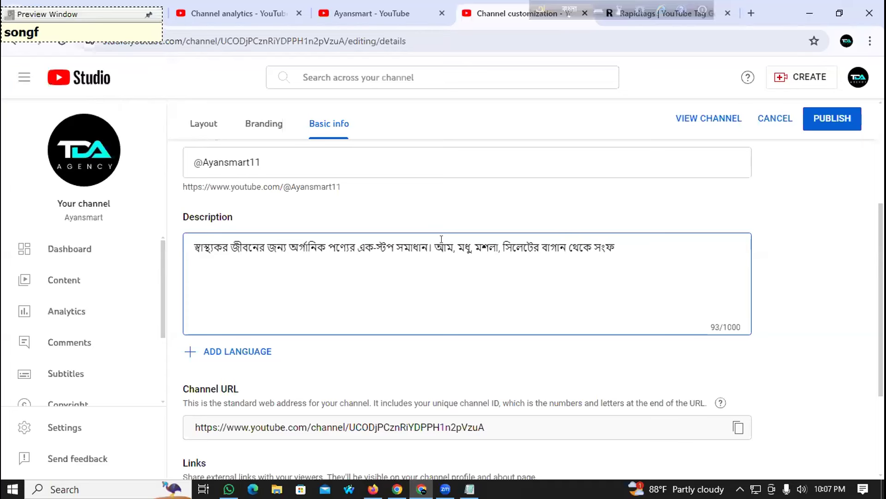
{"action": "key", "text": "BackSpace"}
{"action": "type", "text": "grrihit "}
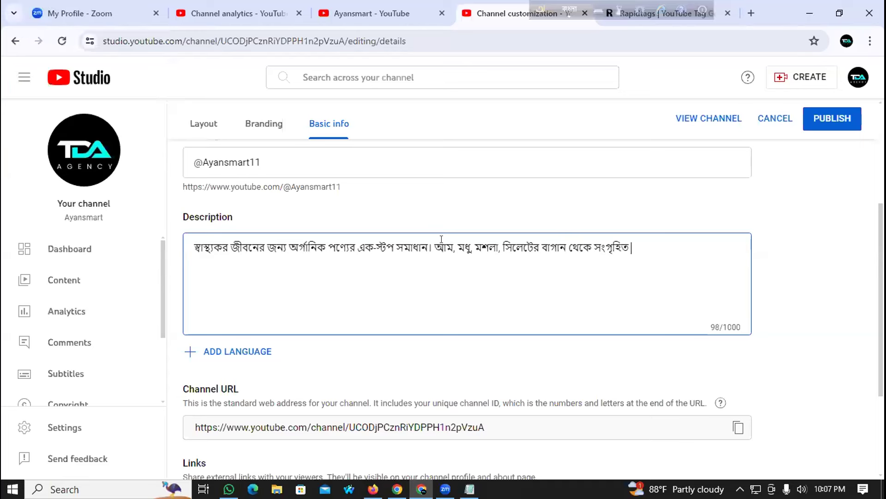
{"action": "type", "text": "ca"}
{"action": "type", "text": ","}
{"action": "type", "text": "kheh"}
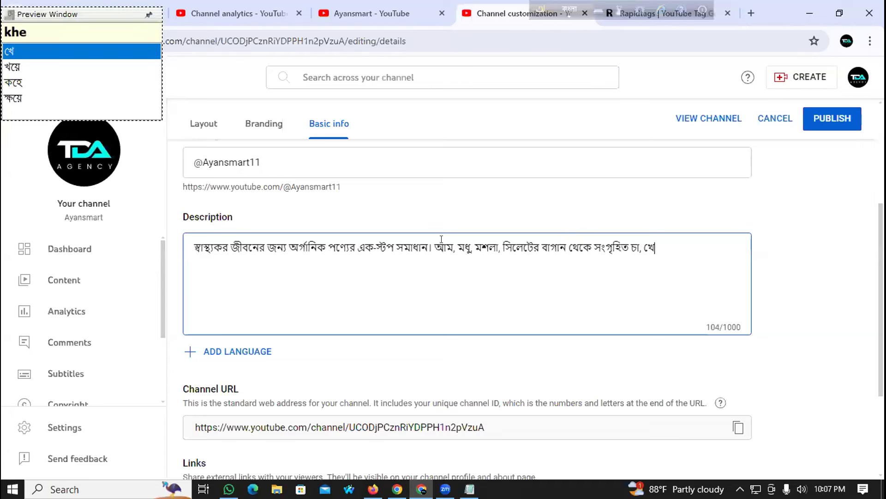
{"action": "key", "text": "BackSpace"}
{"action": "type", "text": "jur "}
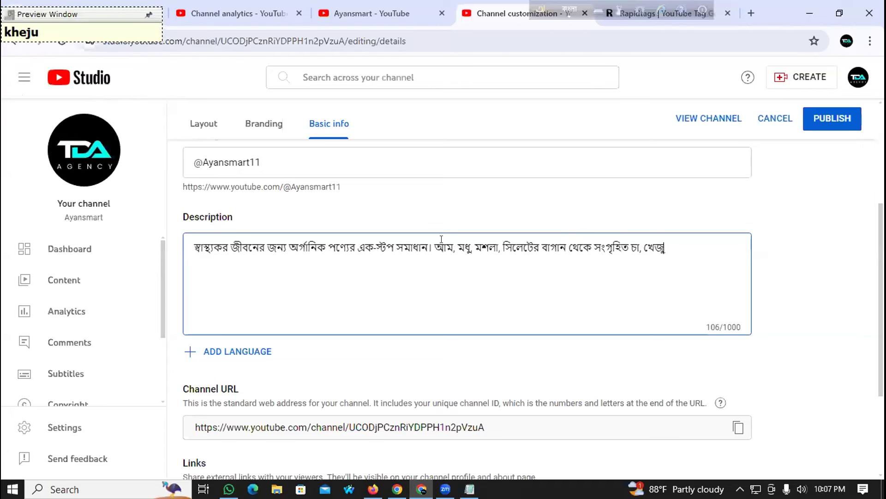
{"action": "type", "text": "soh ar"}
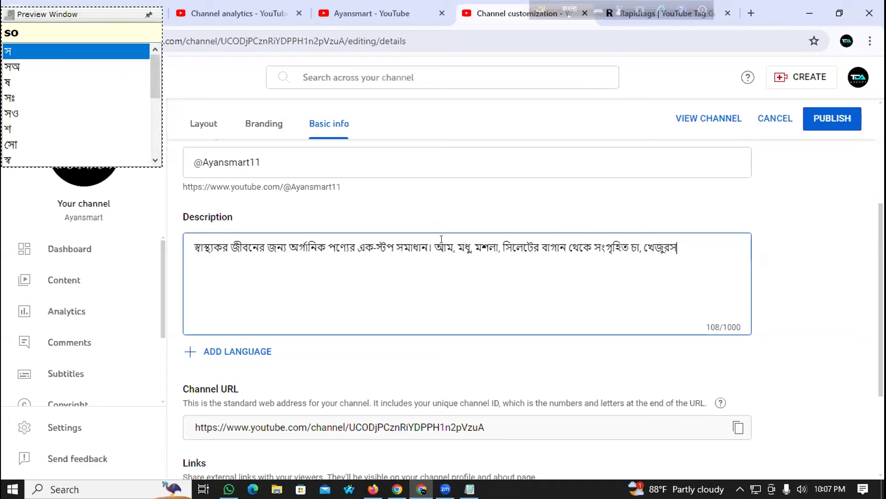
{"action": "type", "text": "O"}
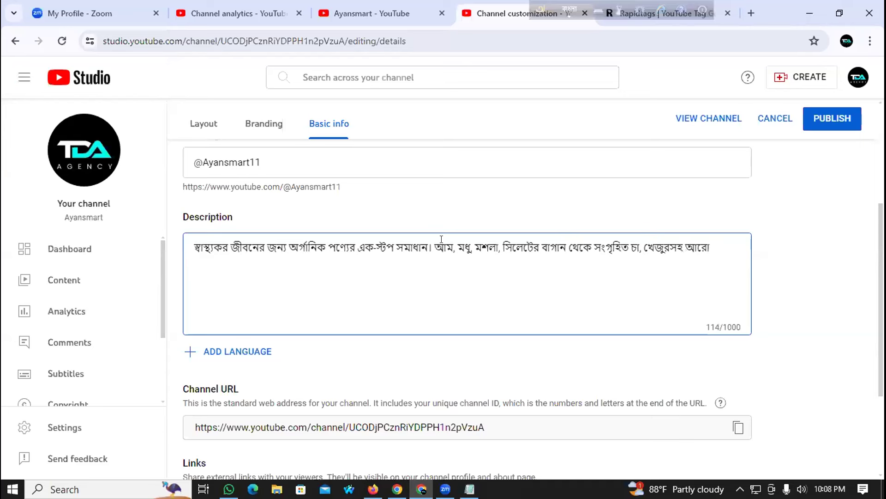
{"action": "type", "text": " onek "}
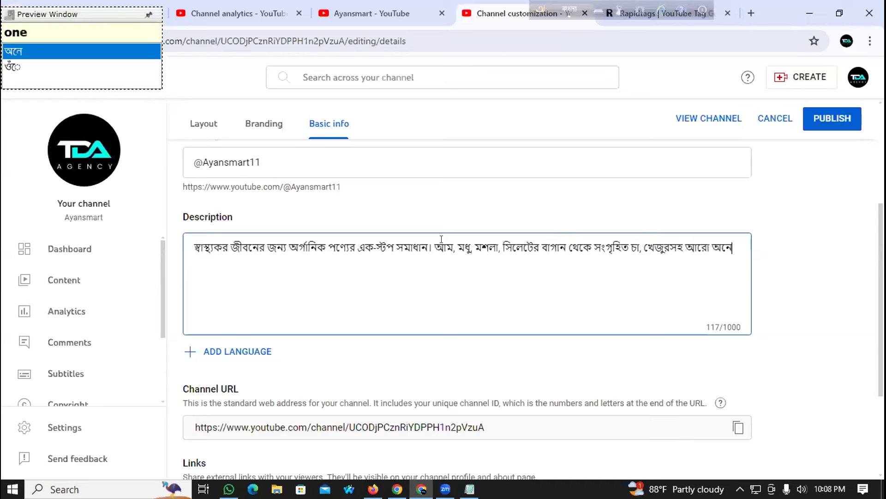
{"action": "type", "text": "nyaca"}
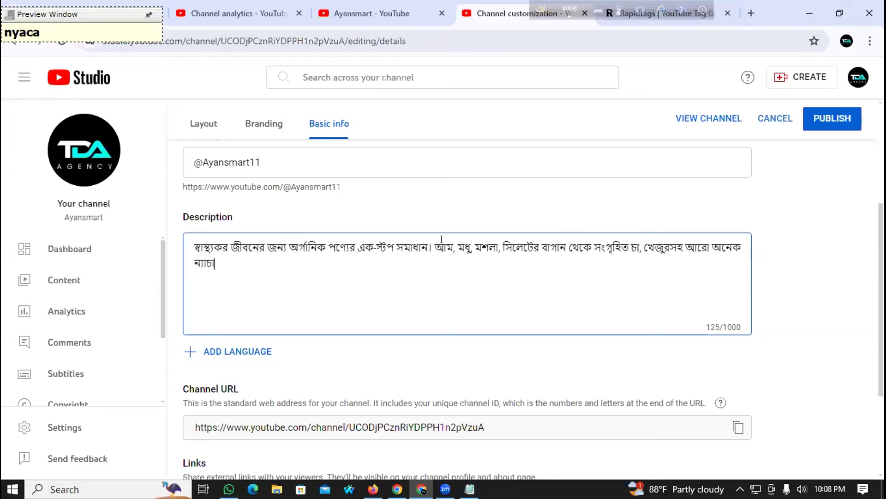
{"action": "type", "text": "ral "}
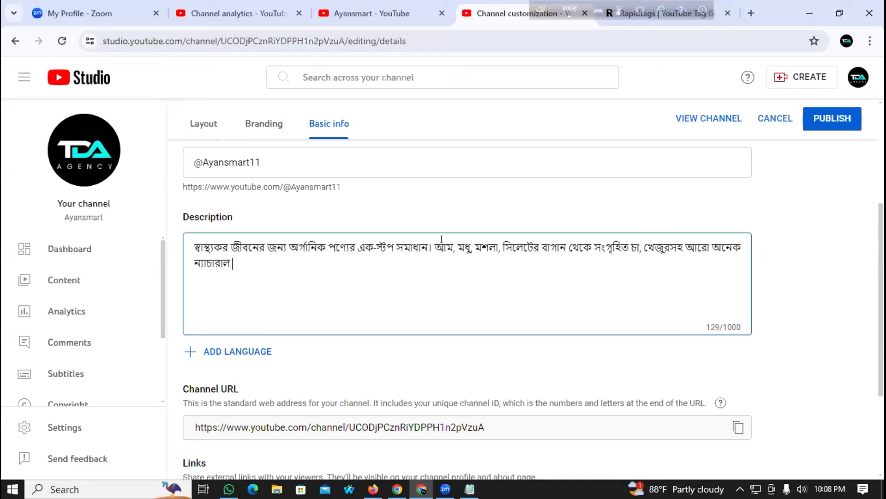
{"action": "type", "text": "prS"}
Step: Add the Bangla sentence offering home delivery across the whole country
{"action": "key", "text": "BackSpace"}
{"action": "type", "text": "da"}
{"action": "key", "text": "BackSpace"}
{"action": "key", "text": "BackSpace"}
{"action": "type", "text": "DakT "}
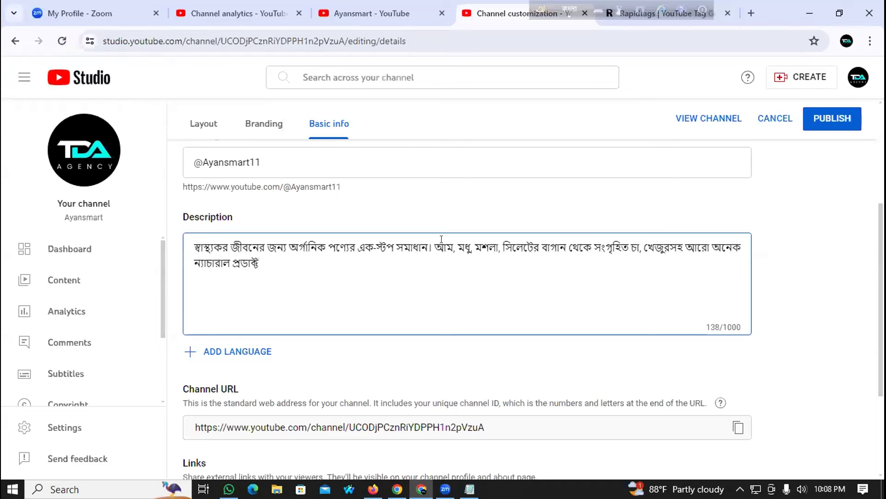
{"action": "type", "text": "de"}
{"action": "key", "text": "BackSpace"}
{"action": "key", "text": "BackSpace"}
{"action": "type", "text": "sara d"}
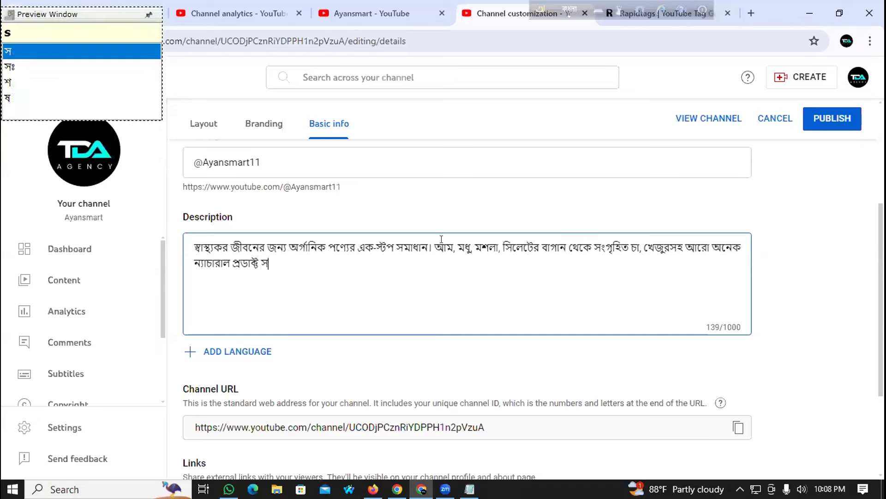
{"action": "type", "text": "eSe "}
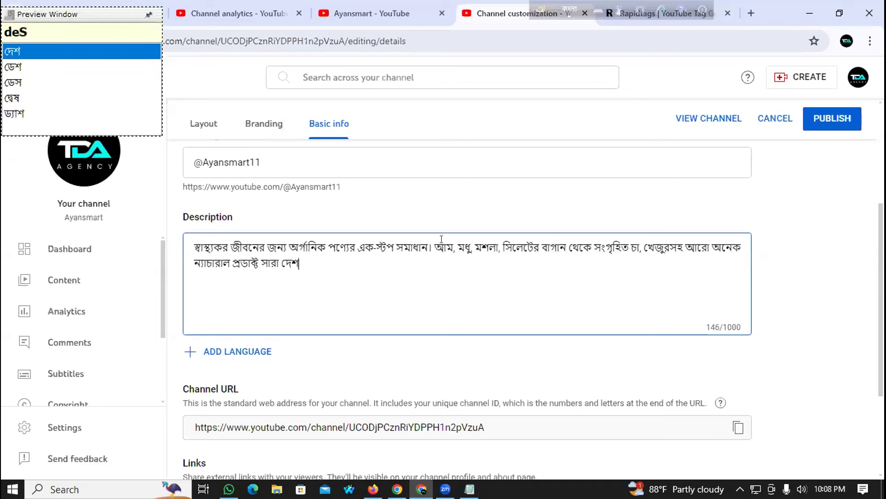
{"action": "type", "text": "hOm de"}
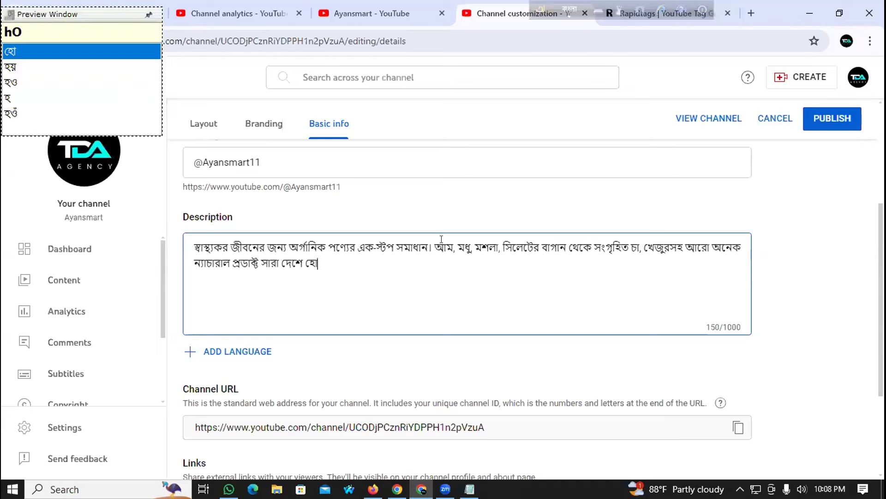
{"action": "key", "text": "BackSpace"}
{"action": "key", "text": "BackSpace"}
{"action": "type", "text": "Des"}
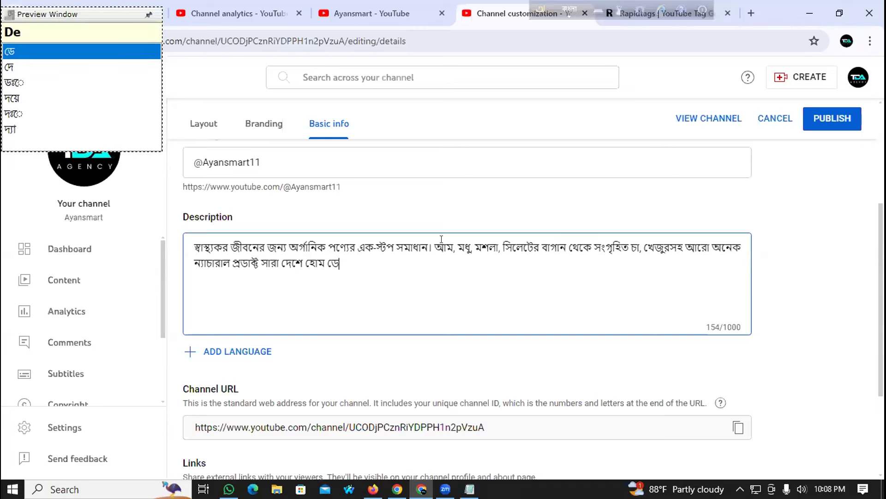
{"action": "key", "text": "BackSpace"}
{"action": "type", "text": "lib"}
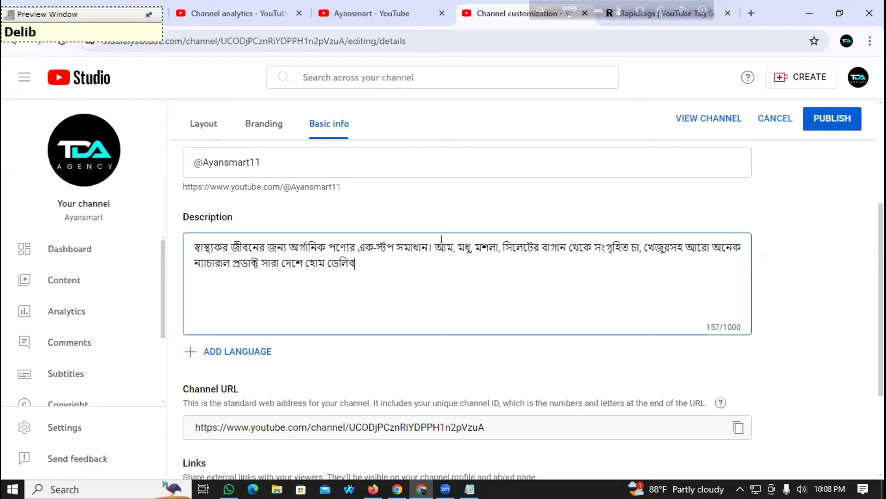
{"action": "key", "text": "BackSpace"}
{"action": "type", "text": "vari de"}
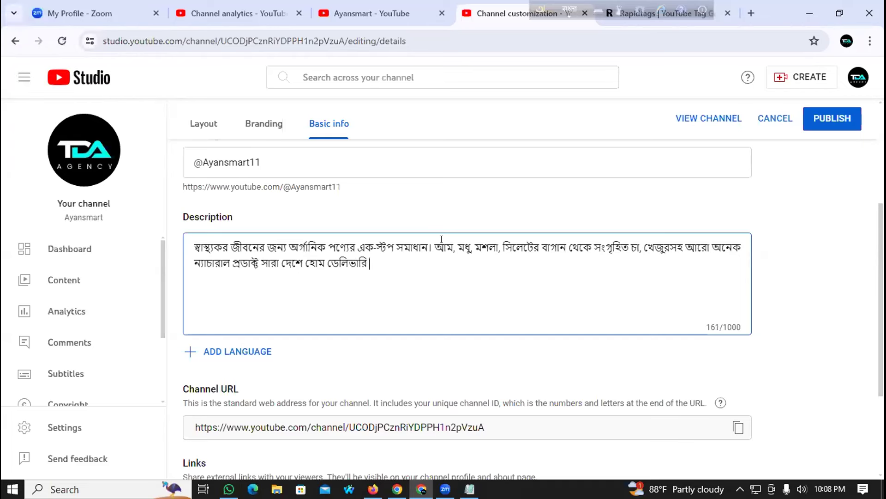
{"action": "key", "text": "BackSpace"}
{"action": "type", "text": "iye thakui"}
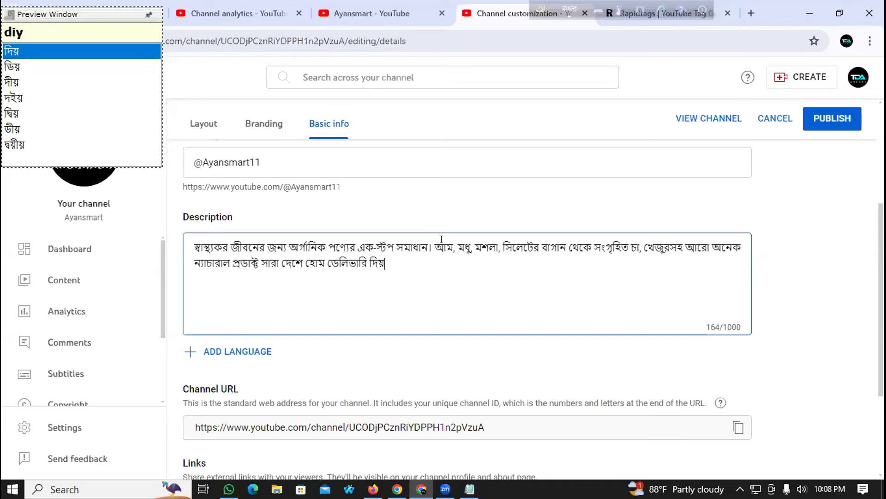
{"action": "key", "text": "BackSpace"}
{"action": "key", "text": "BackSpace"}
{"action": "key", "text": "BackSpace"}
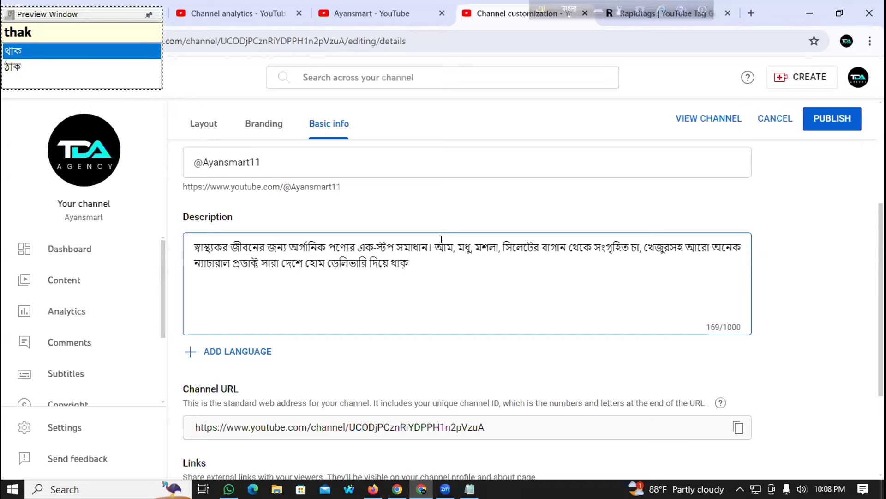
Step: Add a contact phone number line and a business e-mail line, typing the address in English
{"action": "type", "text": "ki. z"}
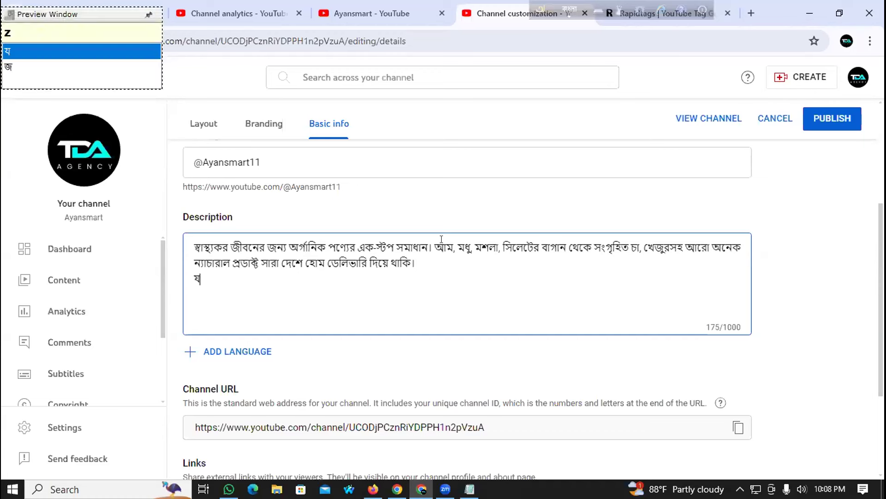
{"action": "type", "text": "OgazOg"}
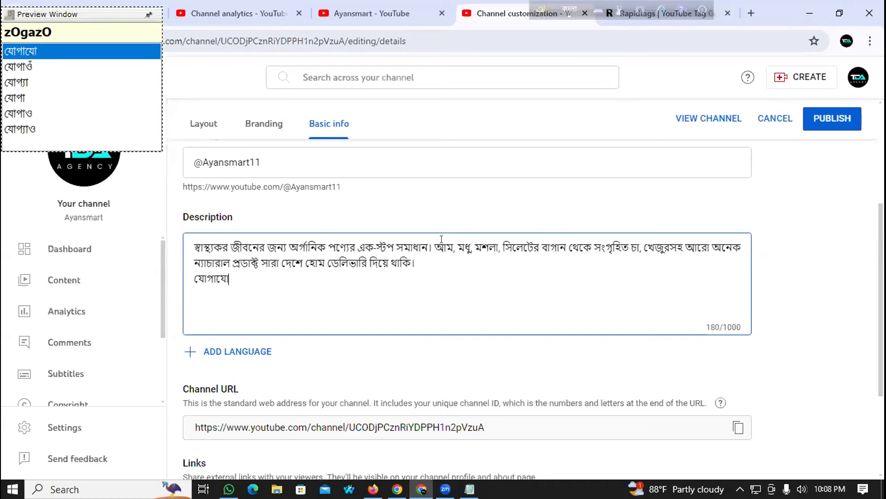
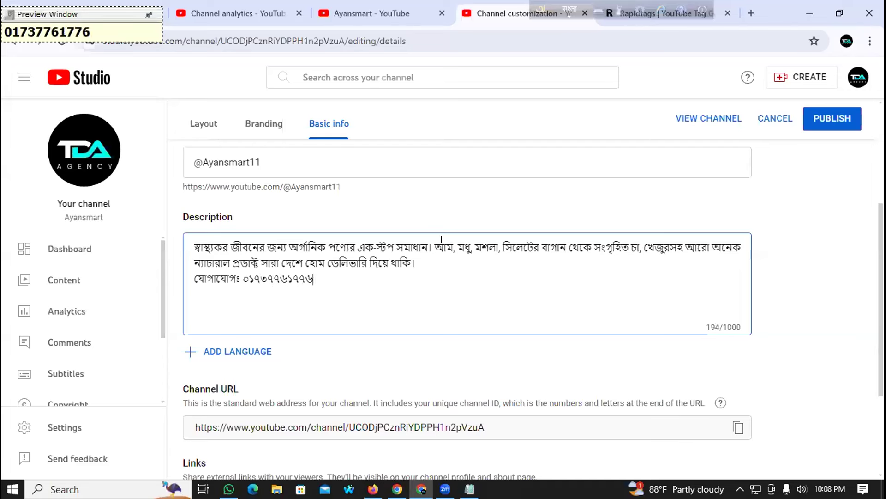
{"action": "key", "text": "Return"}
{"action": "type", "text": "Em"}
{"action": "key", "text": "BackSpace"}
{"action": "key", "text": "BackSpace"}
{"action": "type", "text": "ime"}
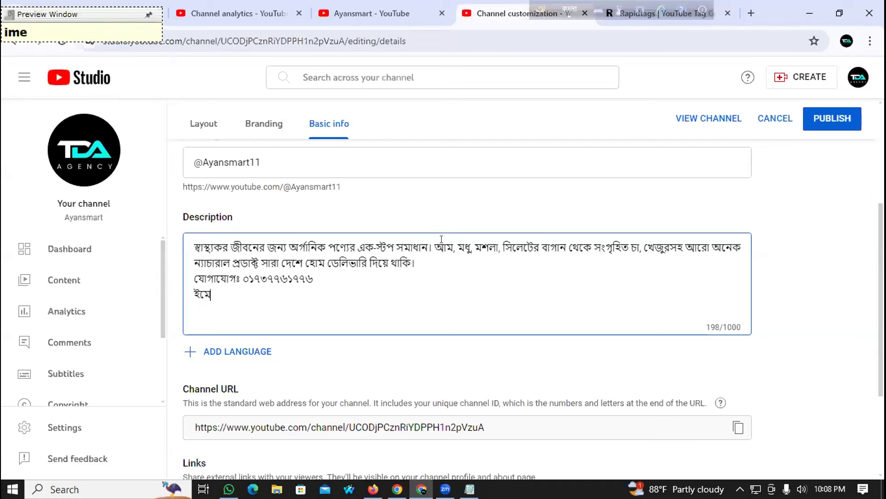
{"action": "type", "text": "l:"}
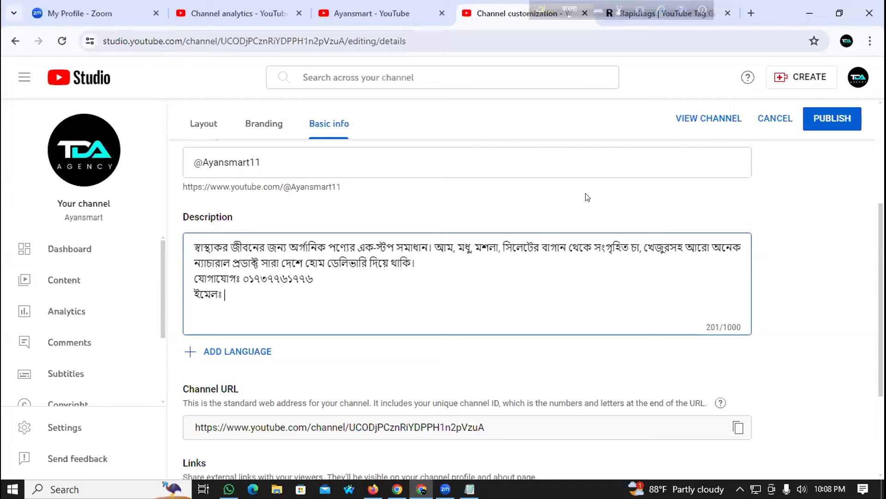
{"action": "left_click", "coordinate": [570, 9]}
{"action": "left_click", "coordinate": [250, 295]}
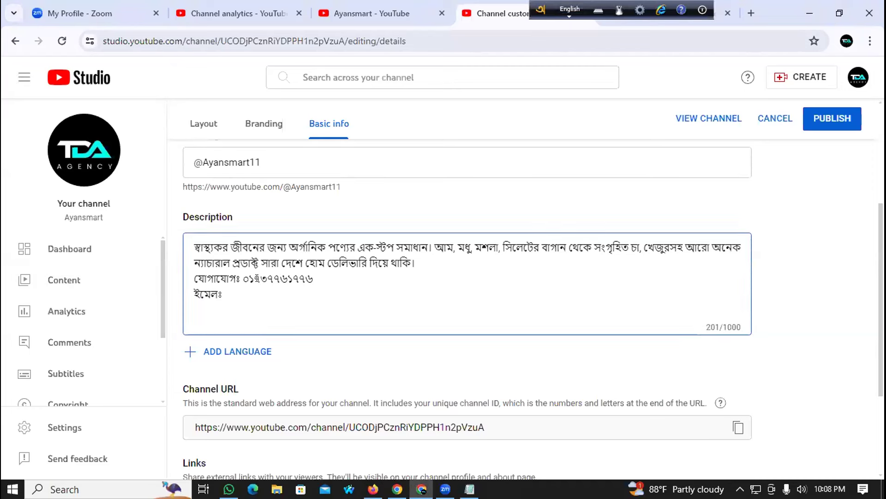
{"action": "type", "text": "ayan"}
{"action": "key", "text": "BackSpace"}
{"action": "key", "text": "BackSpace"}
{"action": "key", "text": "BackSpace"}
{"action": "key", "text": "BackSpace"}
{"action": "key", "text": "BackSpace"}
{"action": "type", "text": "।"}
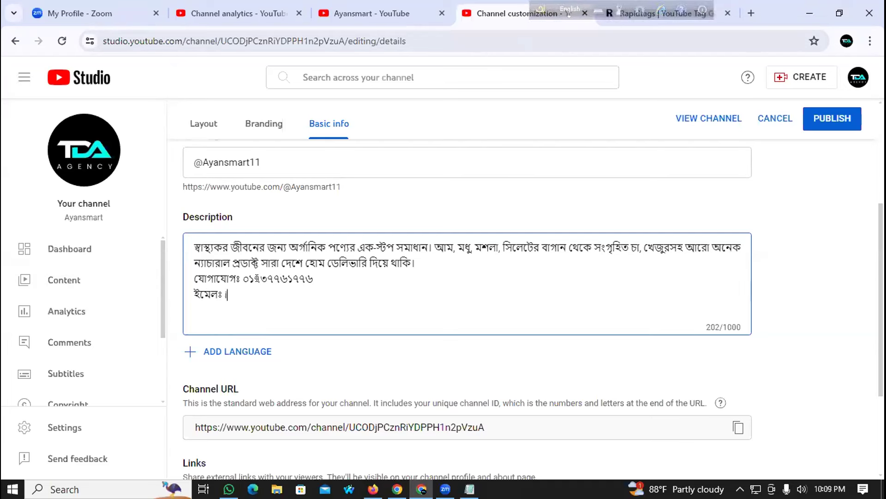
{"action": "key", "text": "BackSpace"}
{"action": "type", "text": "@ayansmart.com"}
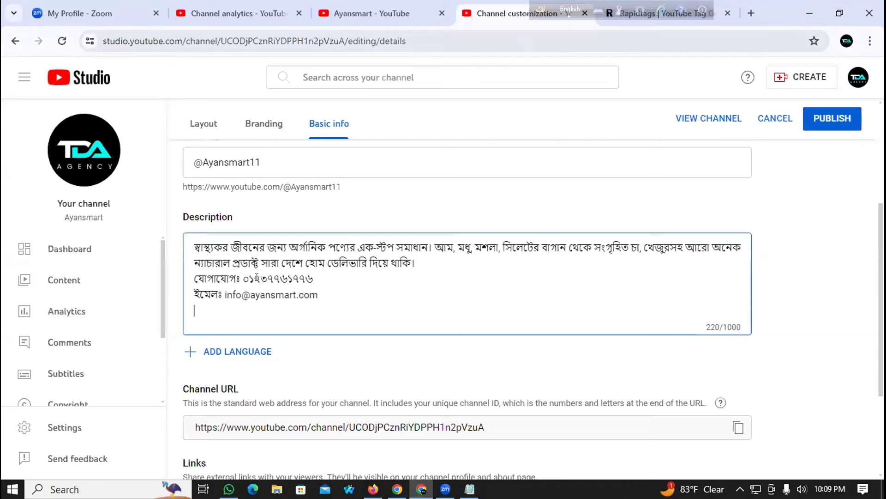
Step: Add a 'Facebook' link using the address copied from the channel's Facebook page
{"action": "scroll", "coordinate": [351, 351], "scroll_direction": "down", "scroll_amount": 3}
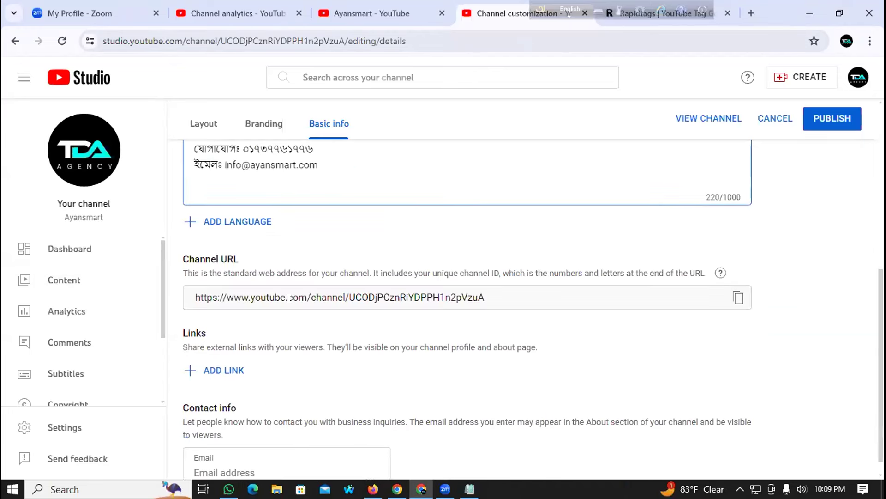
{"action": "left_click", "coordinate": [235, 369]}
{"action": "type", "text": "Facebook"}
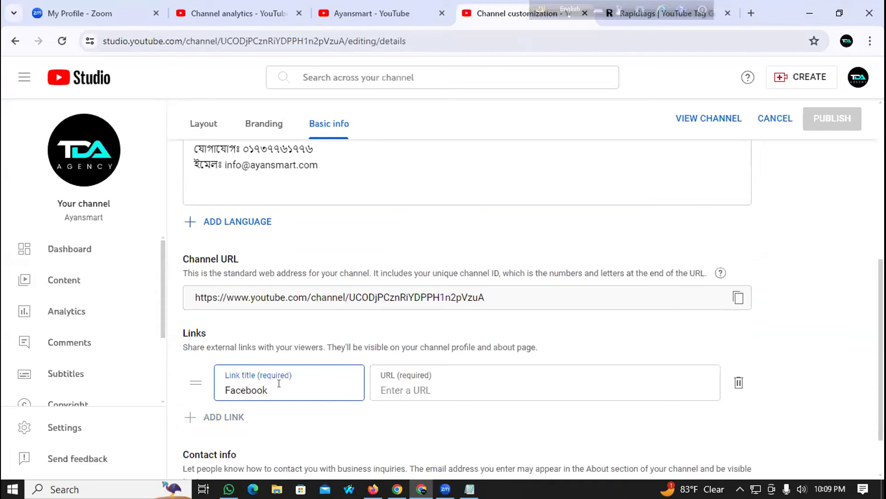
{"action": "left_click", "coordinate": [401, 384]}
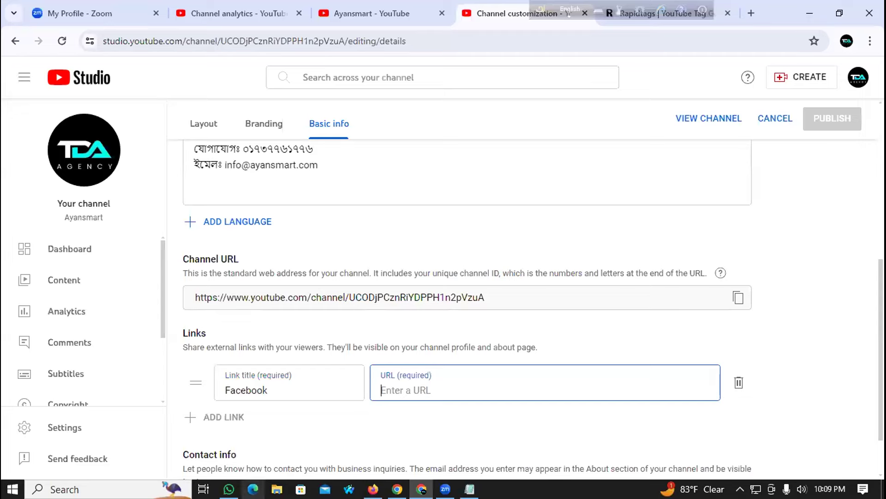
{"action": "left_click", "coordinate": [373, 488]}
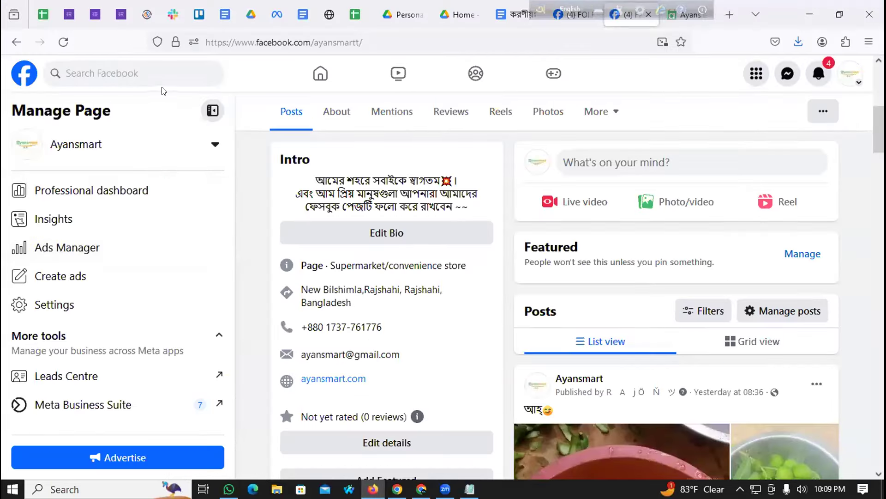
{"action": "left_click", "coordinate": [293, 41]}
{"action": "key", "text": "ctrl+c"}
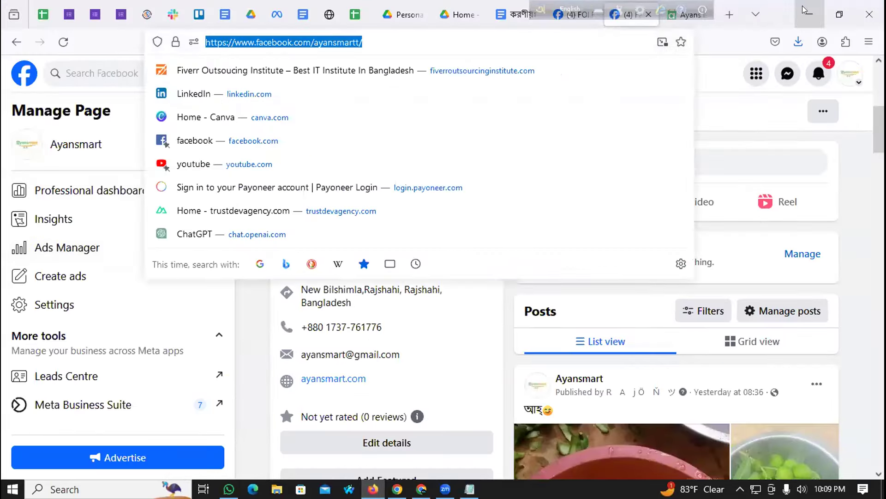
{"action": "key", "text": "alt+Tab"}
{"action": "left_click", "coordinate": [417, 392]}
{"action": "key", "text": "ctrl+v"}
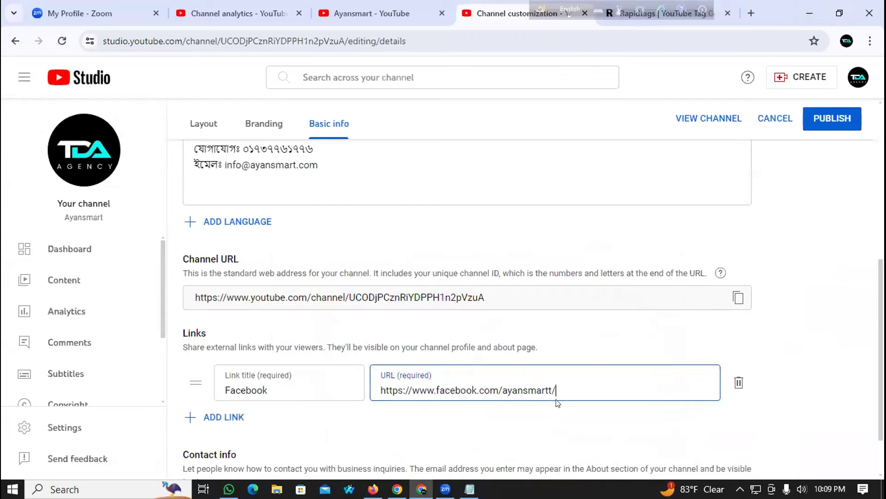
Step: Add a 'Website' link using the Ayansmart website's address copied from the browser
{"action": "scroll", "coordinate": [253, 343], "scroll_direction": "down", "scroll_amount": 1}
{"action": "left_click", "coordinate": [237, 350]}
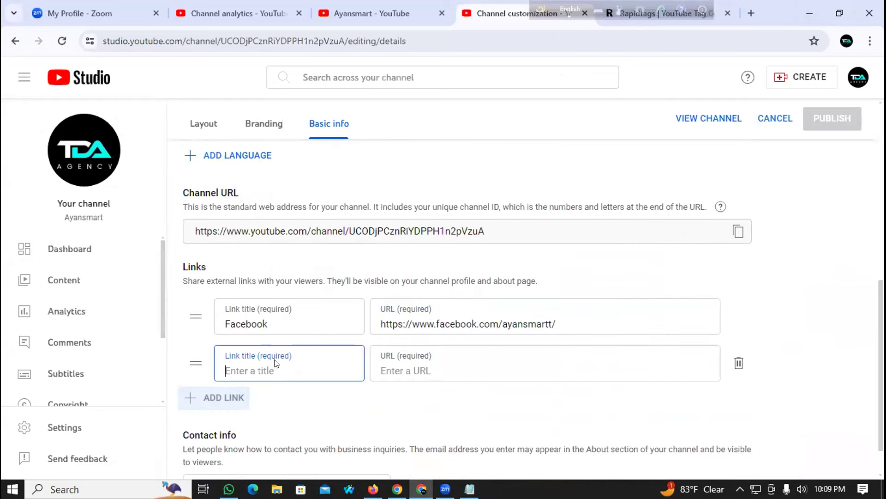
{"action": "type", "text": "We"}
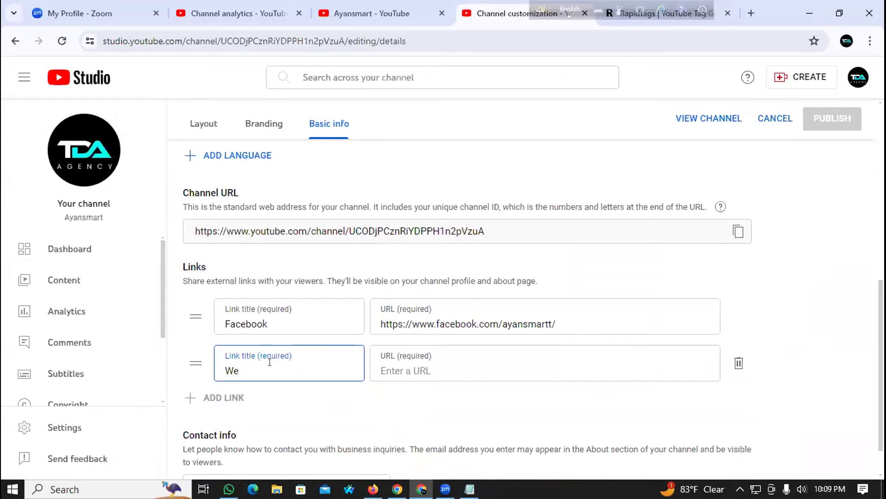
{"action": "type", "text": "bsite"}
{"action": "left_click", "coordinate": [385, 370]}
{"action": "left_click", "coordinate": [373, 489]}
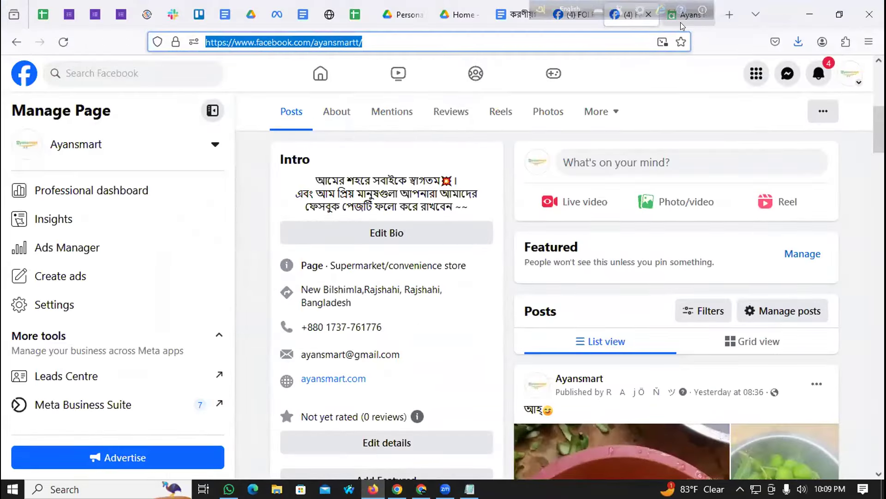
{"action": "left_click", "coordinate": [680, 20]}
{"action": "left_click", "coordinate": [417, 42]}
{"action": "key", "text": "ctrl+c"}
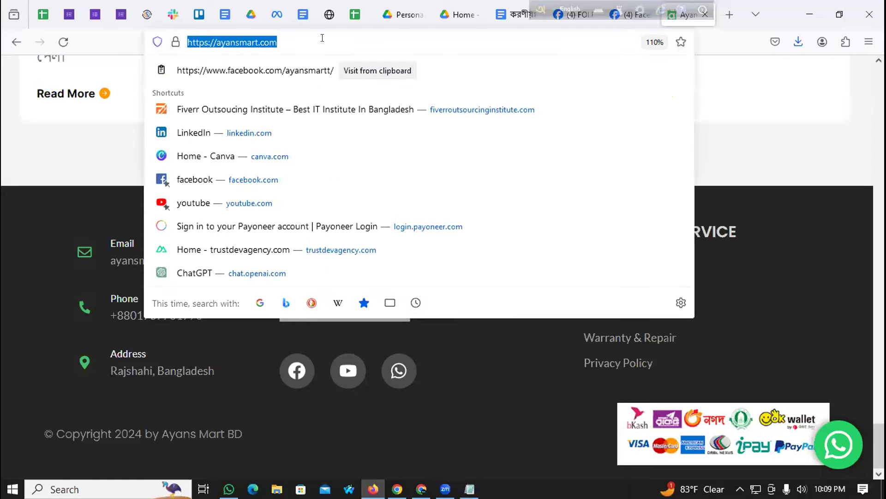
{"action": "key", "text": "alt+Tab"}
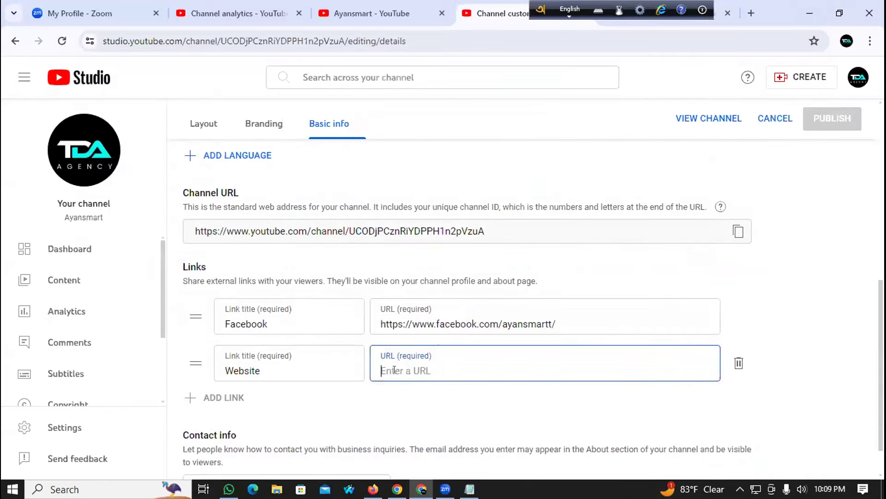
{"action": "key", "text": "ctrl+v"}
Step: Copy the business e-mail from the channel description into the contact e-mail field
{"action": "scroll", "coordinate": [275, 323], "scroll_direction": "down", "scroll_amount": 1}
{"action": "key", "text": "Tab"}
{"action": "scroll", "coordinate": [286, 296], "scroll_direction": "up", "scroll_amount": 2}
{"action": "scroll", "coordinate": [294, 246], "scroll_direction": "up", "scroll_amount": 1}
{"action": "left_click_drag", "start_coordinate": [319, 182], "coordinate": [226, 177]}
{"action": "key", "text": "ctrl+c"}
{"action": "scroll", "coordinate": [277, 337], "scroll_direction": "down", "scroll_amount": 3}
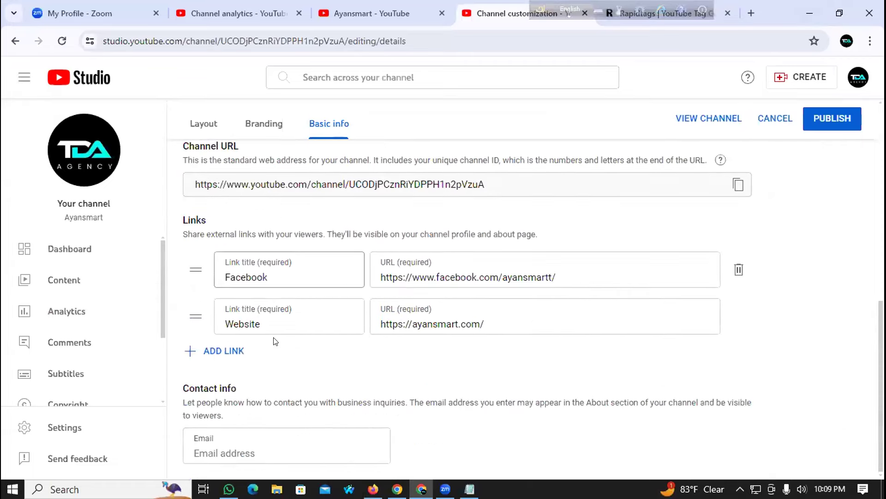
{"action": "left_click", "coordinate": [206, 445]}
{"action": "key", "text": "ctrl+v"}
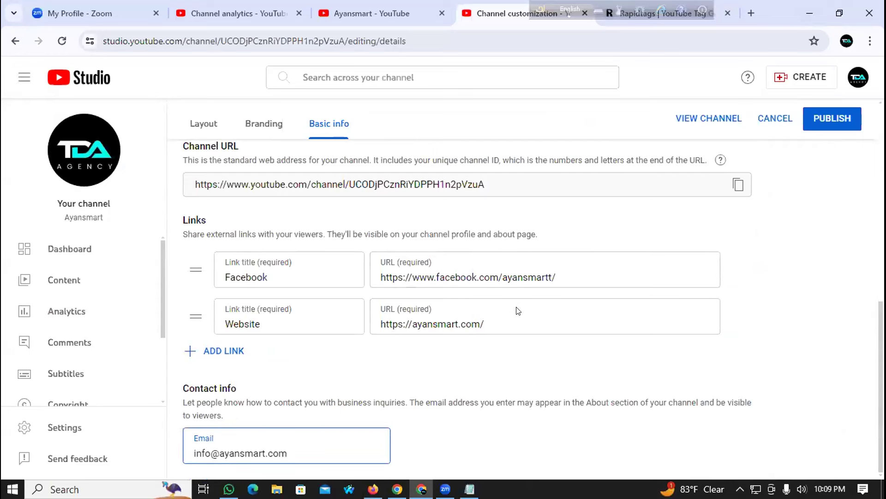
Step: Publish the updated basic info and return to the top of the page
{"action": "left_click", "coordinate": [809, 121]}
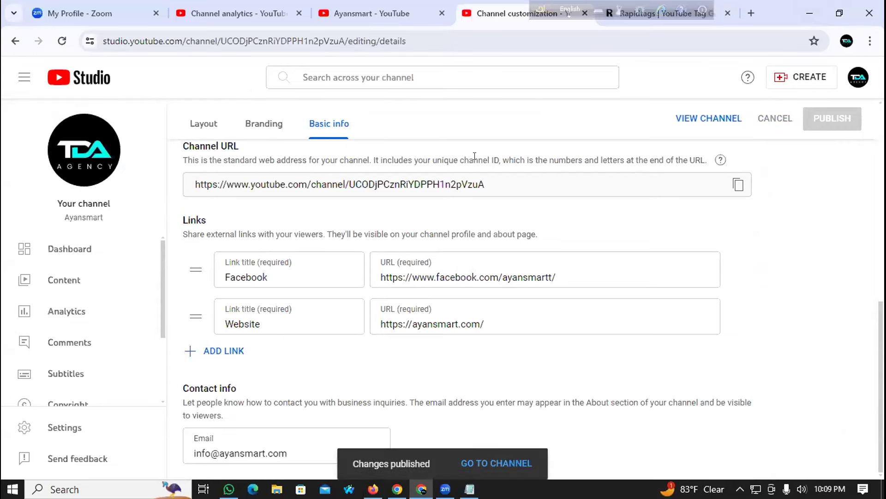
{"action": "scroll", "coordinate": [318, 226], "scroll_direction": "up", "scroll_amount": 10}
{"action": "scroll", "coordinate": [313, 226], "scroll_direction": "down", "scroll_amount": 2}
{"action": "scroll", "coordinate": [277, 185], "scroll_direction": "up", "scroll_amount": 2}
Step: On the Branding tab, set the profile picture to the Ayansmart logo from Downloads and publish it
{"action": "left_click", "coordinate": [266, 159]}
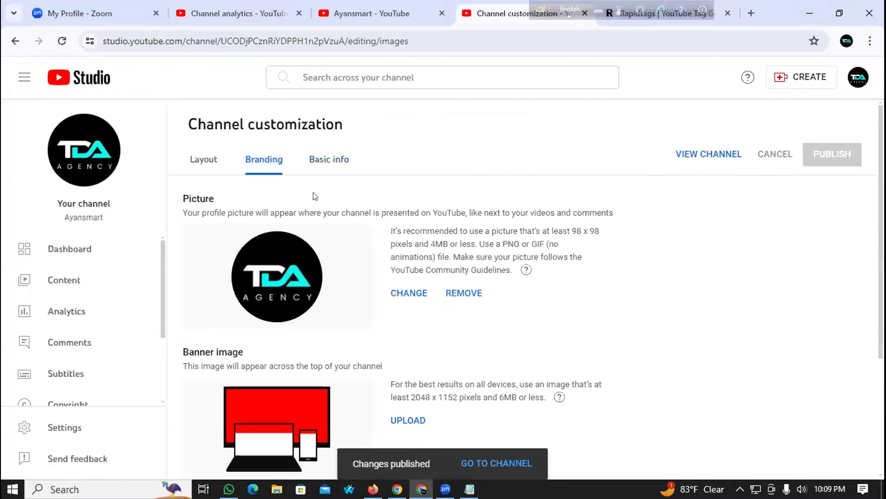
{"action": "scroll", "coordinate": [313, 196], "scroll_direction": "down", "scroll_amount": 2}
{"action": "left_click", "coordinate": [399, 228]}
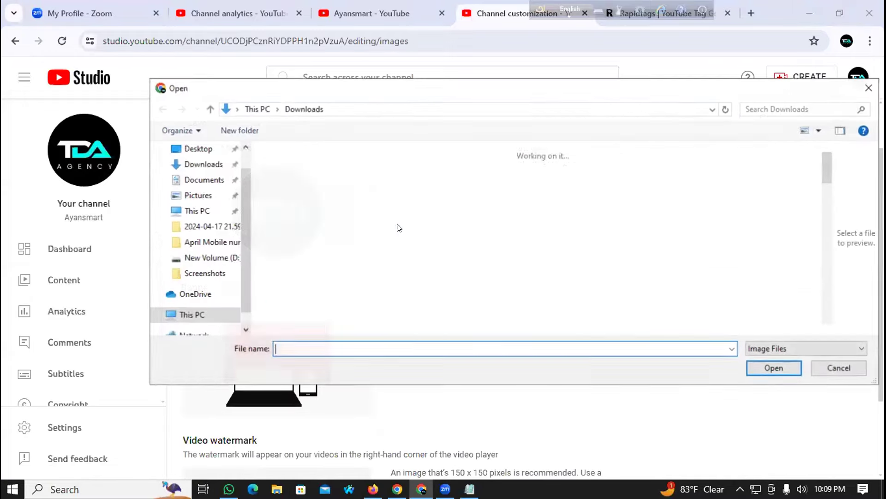
{"action": "left_click", "coordinate": [296, 194]}
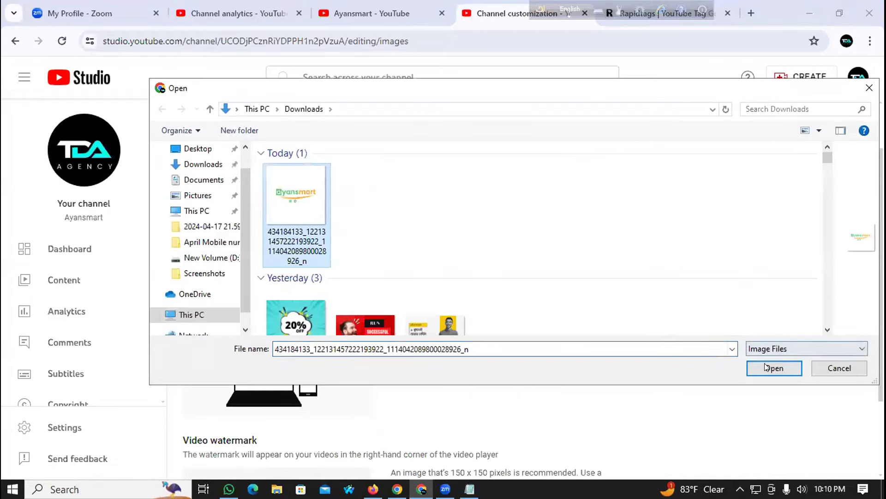
{"action": "left_click", "coordinate": [766, 367]}
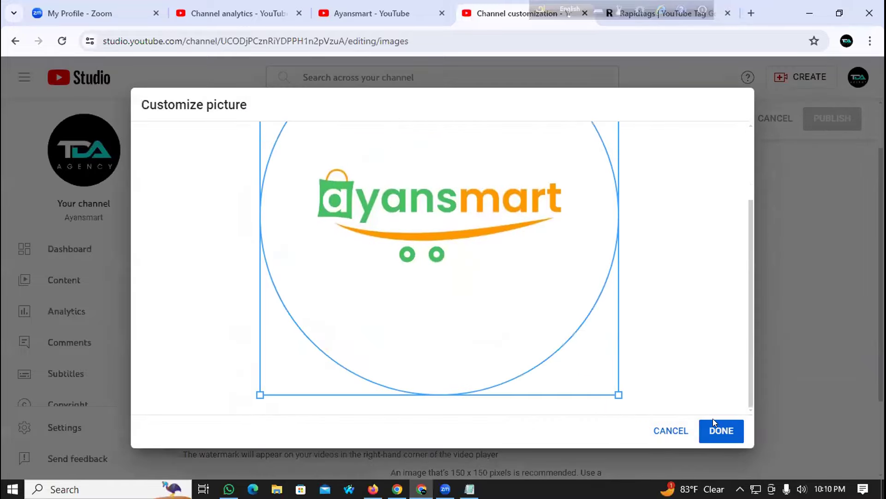
{"action": "left_click", "coordinate": [716, 427]}
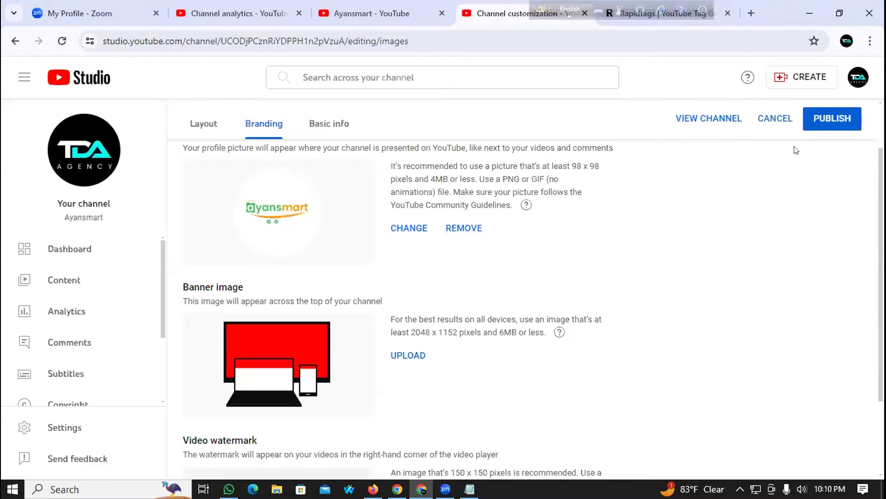
{"action": "left_click", "coordinate": [846, 112]}
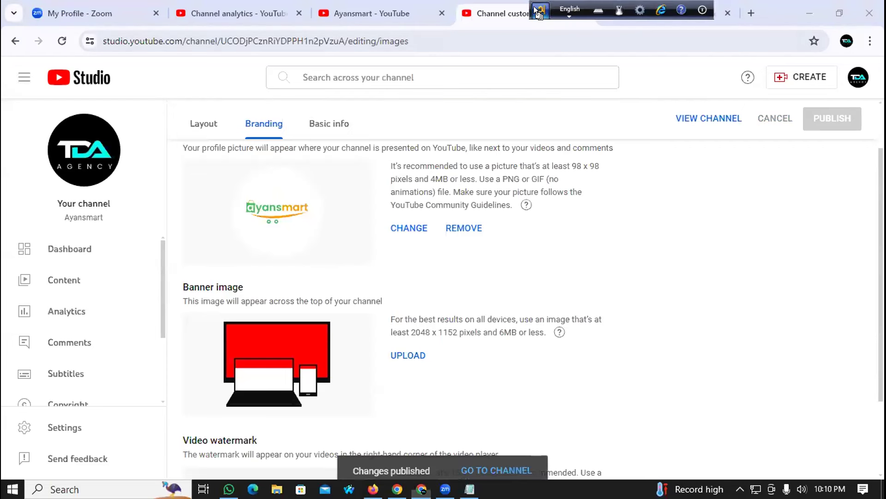
{"action": "left_click_drag", "start_coordinate": [536, 9], "coordinate": [304, 15]}
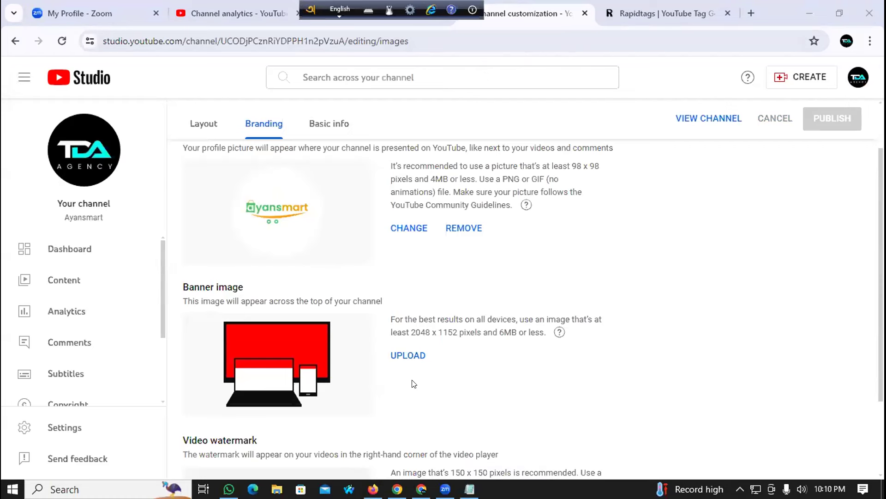
Step: In a new Firefox tab, Google 'canva' and open the Canva website from the results
{"action": "left_click", "coordinate": [373, 489]}
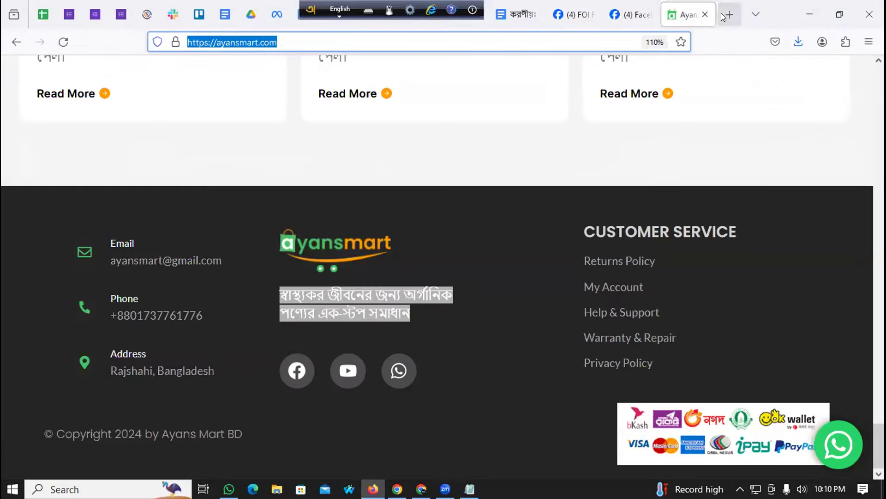
{"action": "left_click", "coordinate": [724, 16]}
{"action": "left_click", "coordinate": [599, 45]}
{"action": "type", "text": "c"}
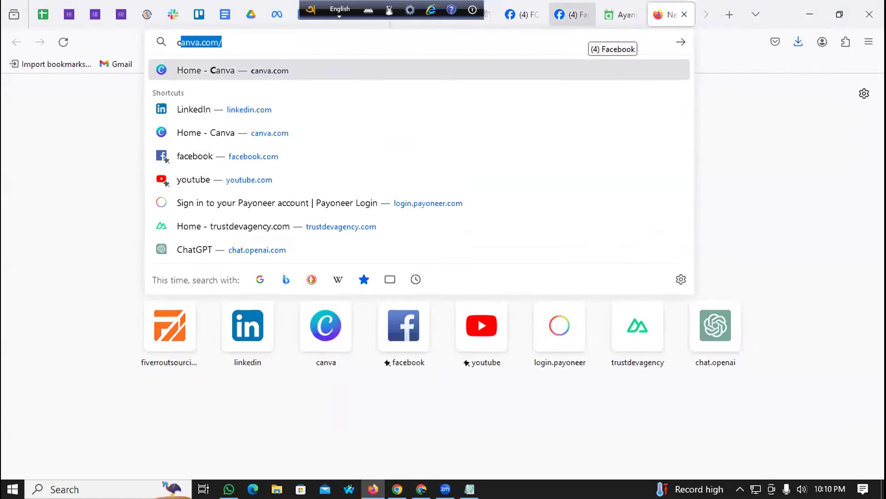
{"action": "type", "text": "anva"}
{"action": "key", "text": "BackSpace"}
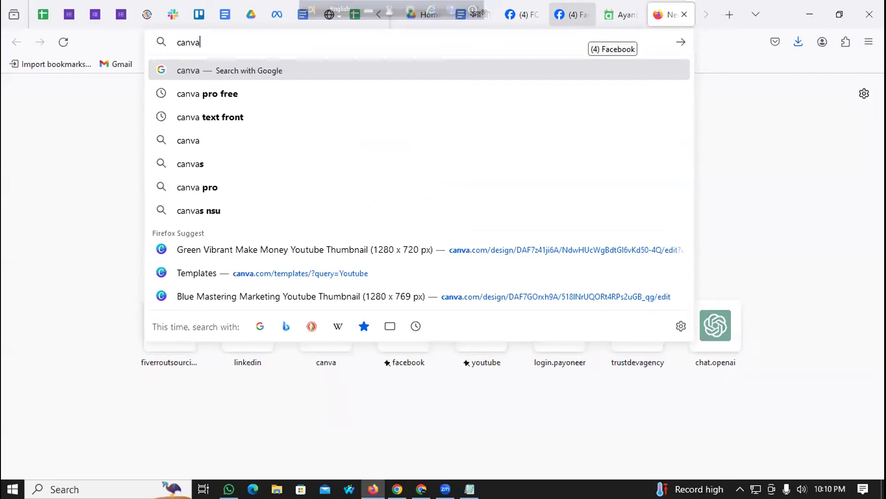
{"action": "type", "text": "pro"}
{"action": "key", "text": "BackSpace"}
{"action": "key", "text": "BackSpace"}
{"action": "key", "text": "BackSpace"}
{"action": "key", "text": "BackSpace"}
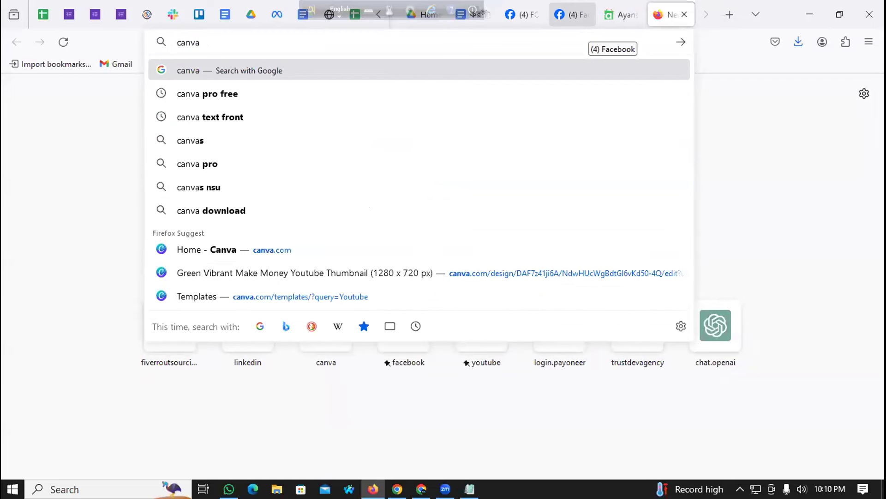
{"action": "key", "text": "Return"}
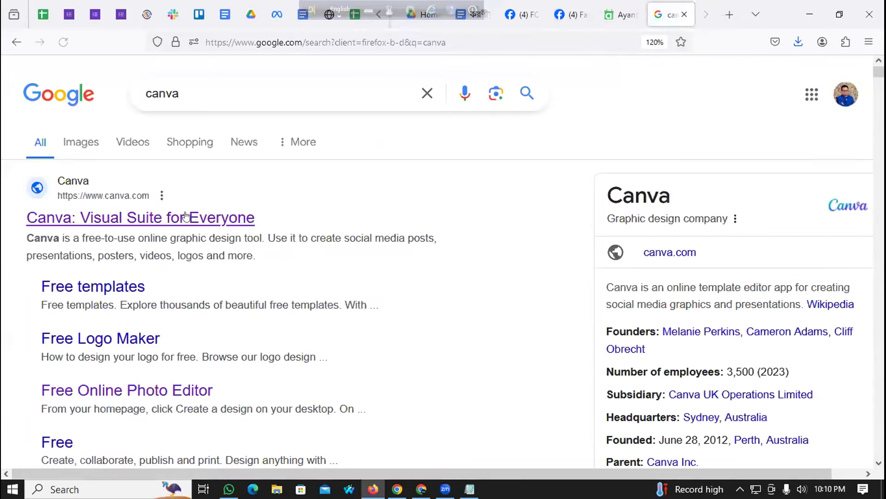
{"action": "left_click", "coordinate": [146, 222]}
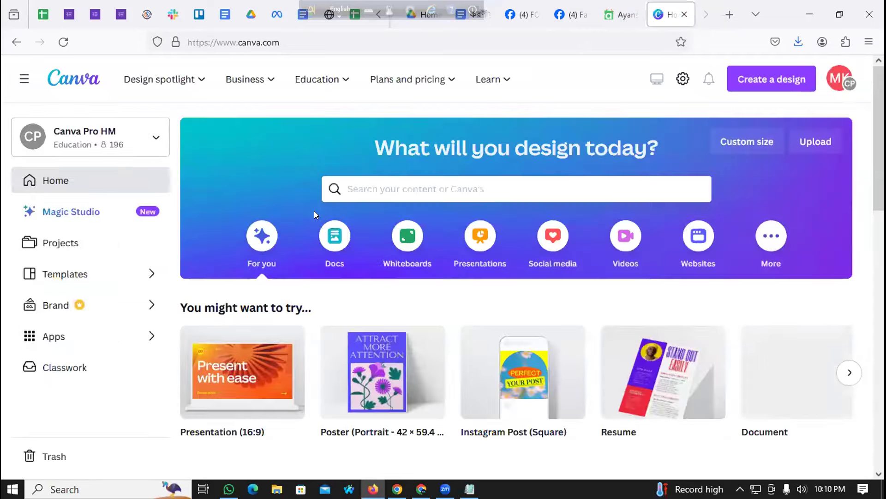
Step: Search Canva templates for 'business', skip the gold diamond logo, and open the gold TH logo
{"action": "left_click", "coordinate": [369, 185]}
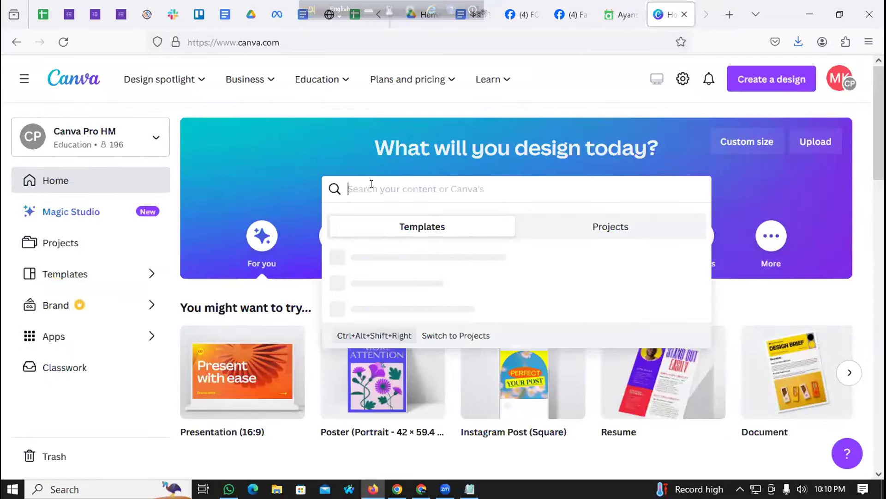
{"action": "type", "text": "business logo"}
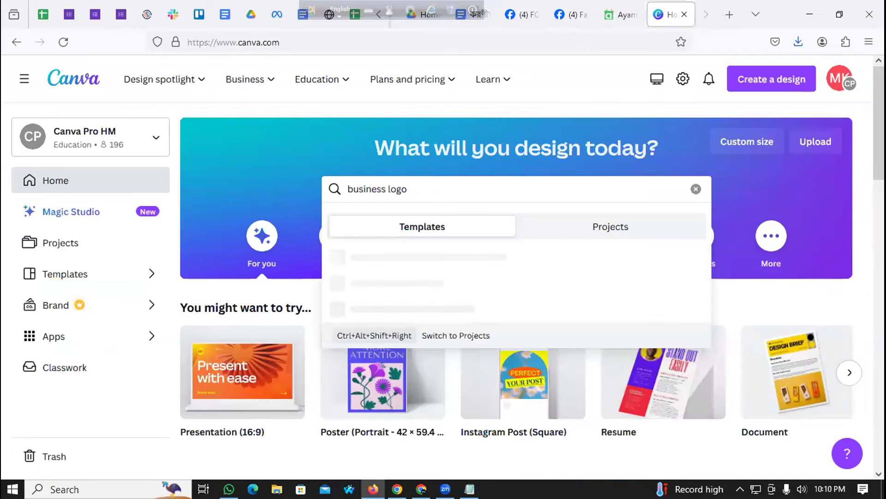
{"action": "key", "text": "Return"}
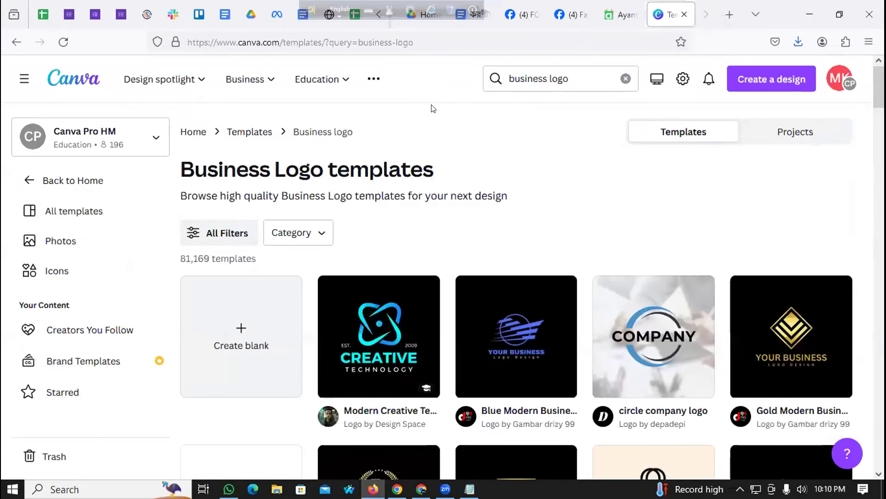
{"action": "scroll", "coordinate": [408, 134], "scroll_direction": "down", "scroll_amount": 4}
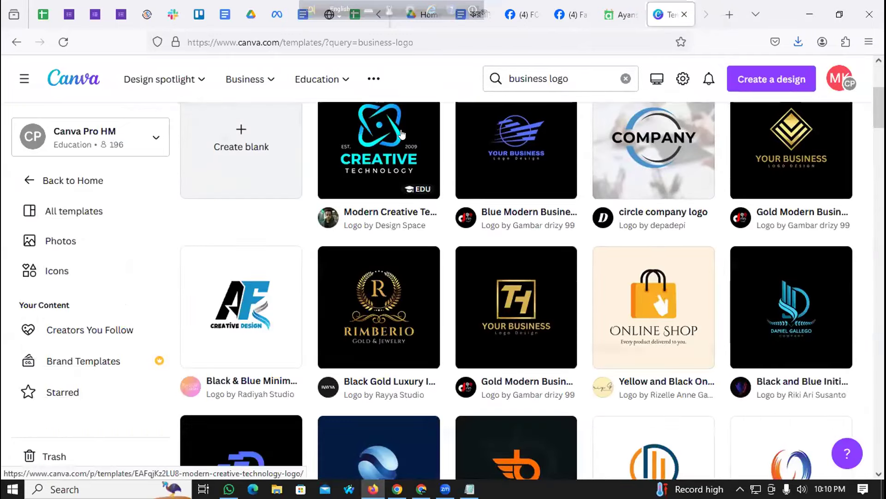
{"action": "left_click", "coordinate": [760, 134]}
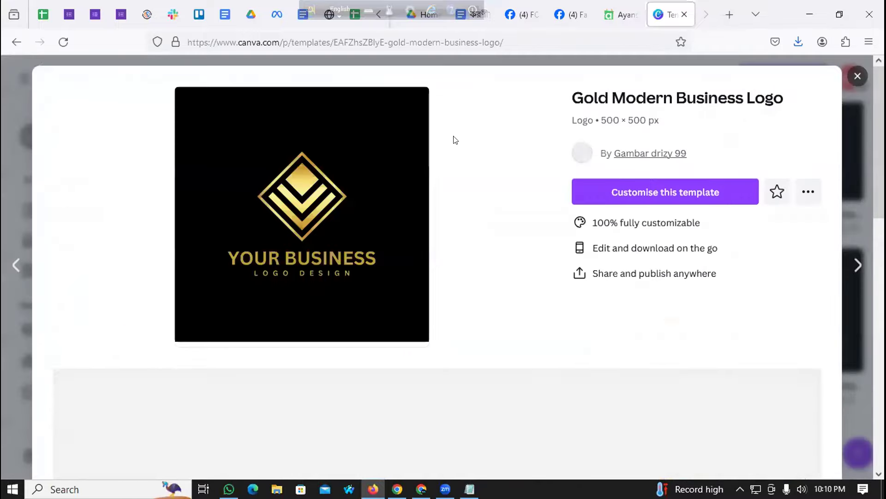
{"action": "left_click", "coordinate": [857, 76]}
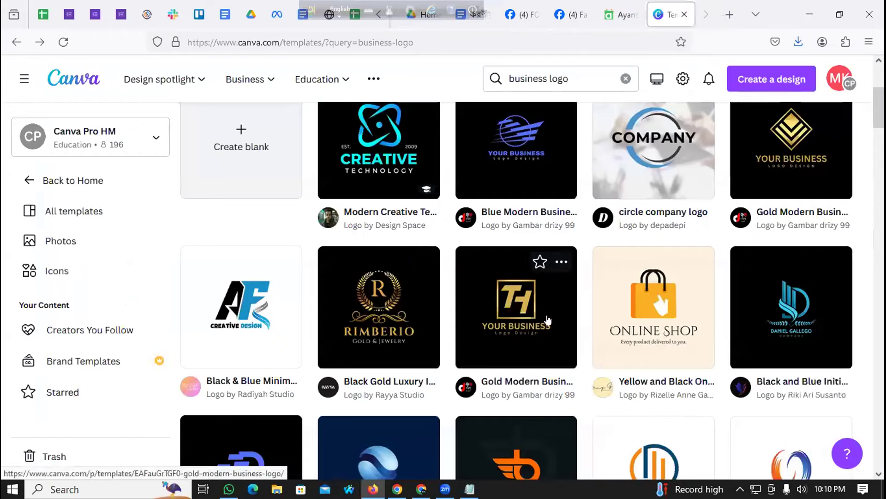
{"action": "left_click", "coordinate": [516, 301]}
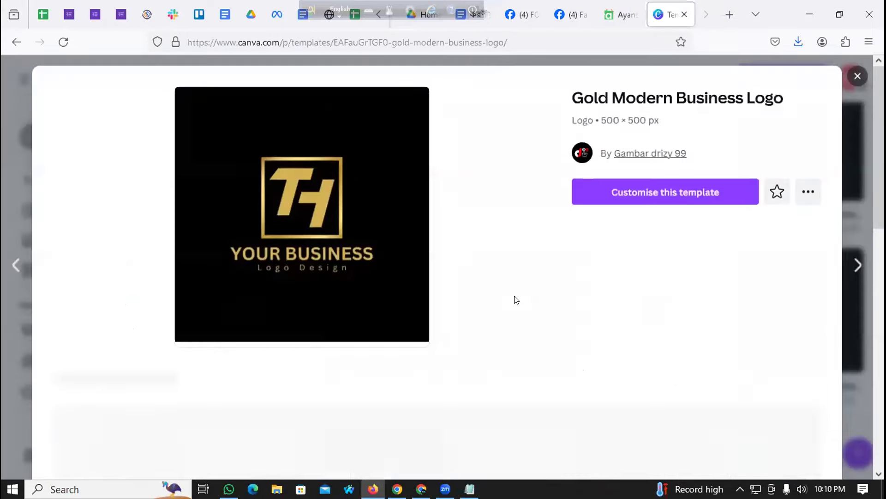
{"action": "left_click", "coordinate": [342, 216]}
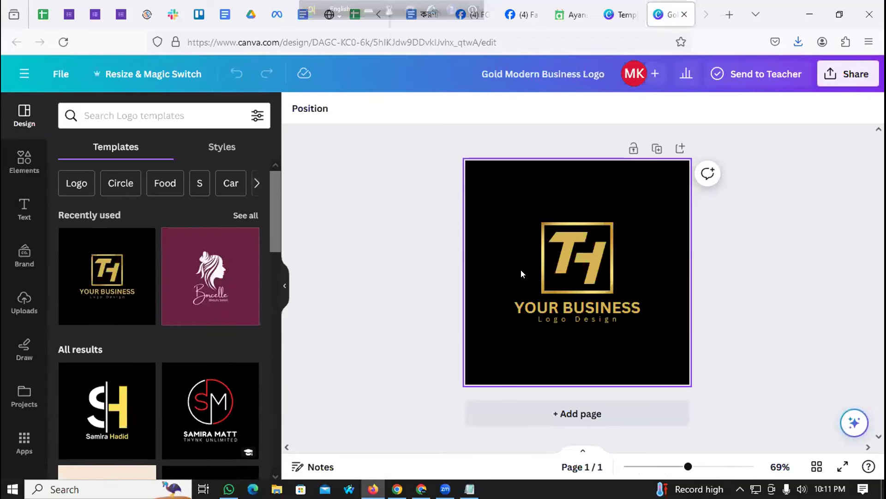
Step: Replace the 'Logo Design' tagline with 'Interior deisign' on one line, centred under YOUR BUSINESS
{"action": "left_click", "coordinate": [554, 319]}
{"action": "left_click", "coordinate": [553, 318]}
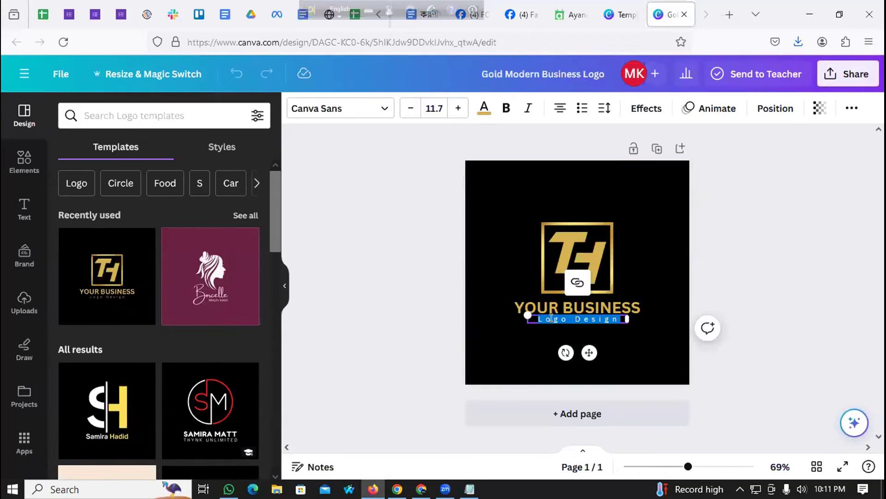
{"action": "key", "text": "BackSpace"}
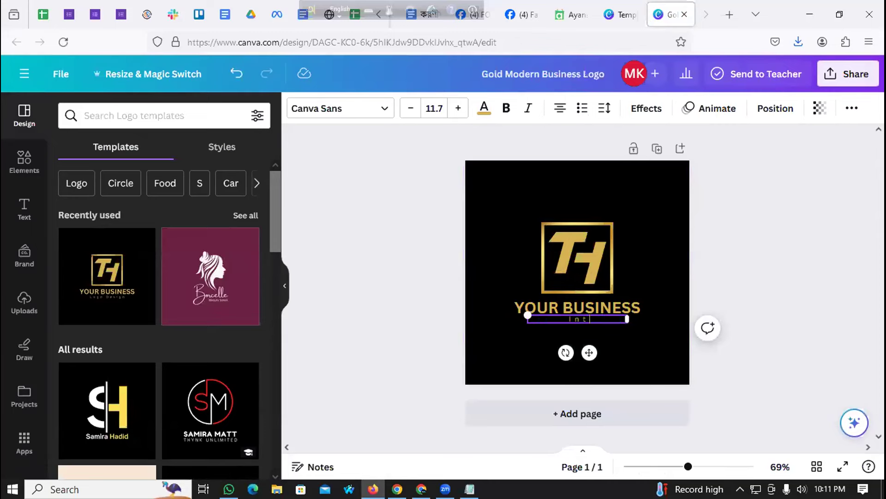
{"action": "type", "text": "Interior deisign"}
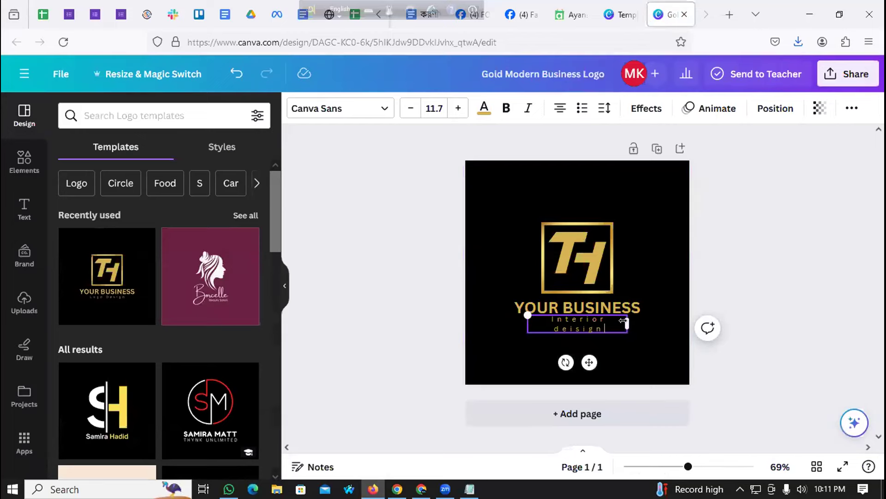
{"action": "left_click_drag", "start_coordinate": [631, 322], "coordinate": [651, 322]}
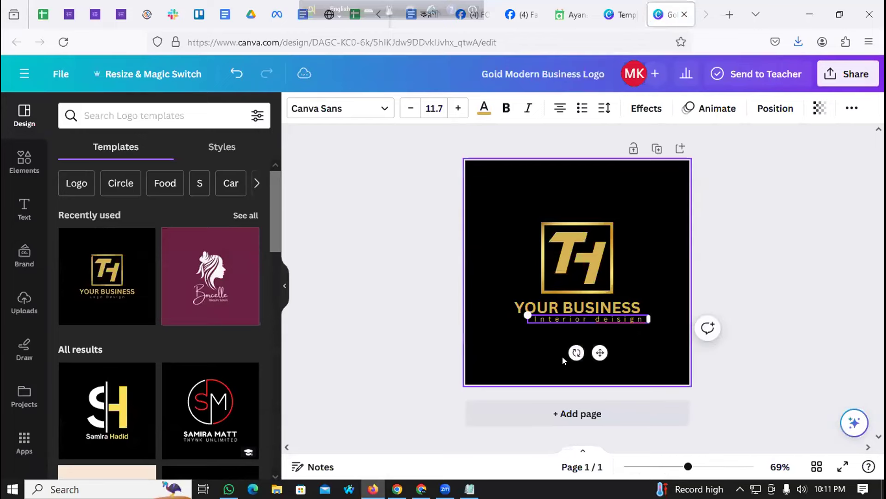
{"action": "left_click", "coordinate": [580, 329]}
{"action": "left_click_drag", "start_coordinate": [582, 319], "coordinate": [571, 317]}
{"action": "left_click", "coordinate": [523, 342]}
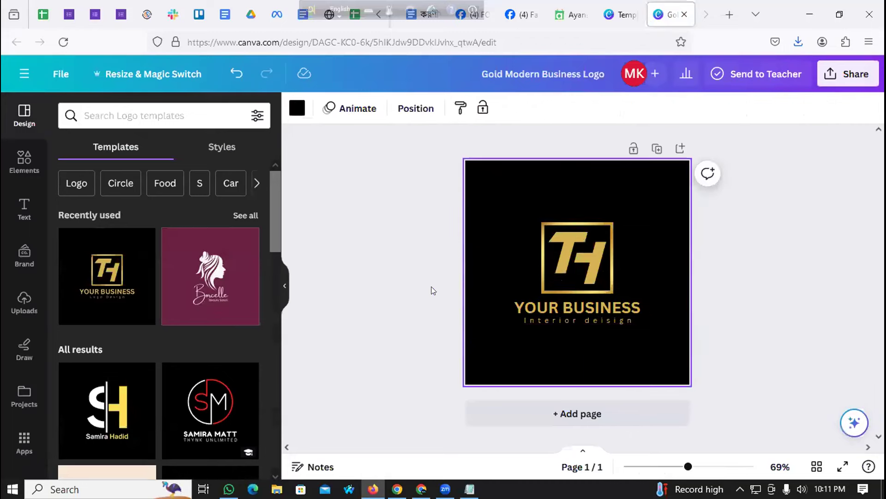
{"action": "scroll", "coordinate": [109, 337], "scroll_direction": "down", "scroll_amount": 15}
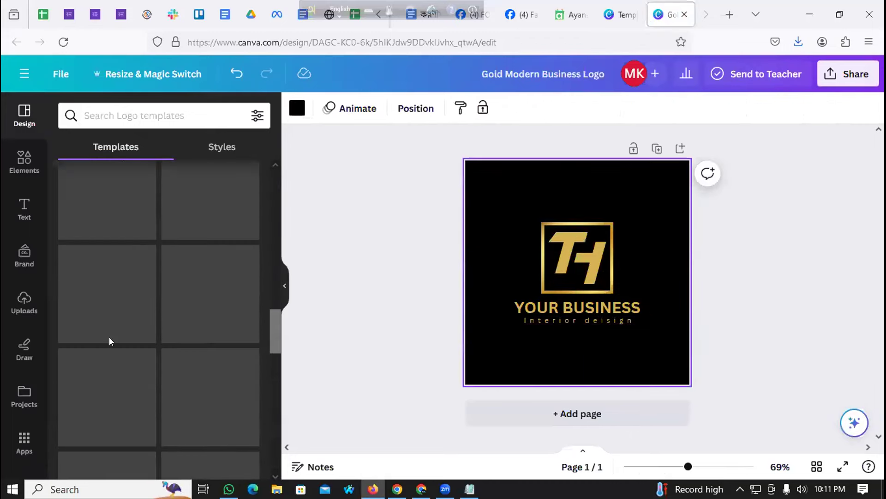
{"action": "scroll", "coordinate": [110, 340], "scroll_direction": "down", "scroll_amount": 5}
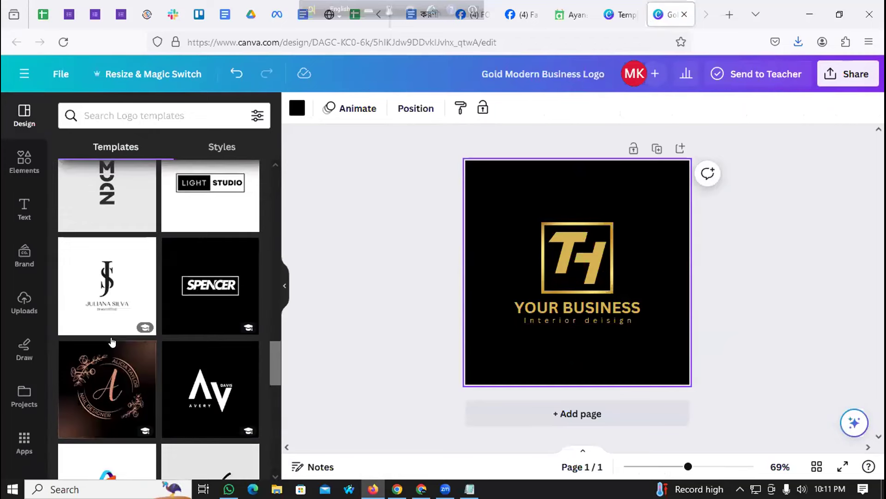
{"action": "scroll", "coordinate": [113, 339], "scroll_direction": "down", "scroll_amount": 5}
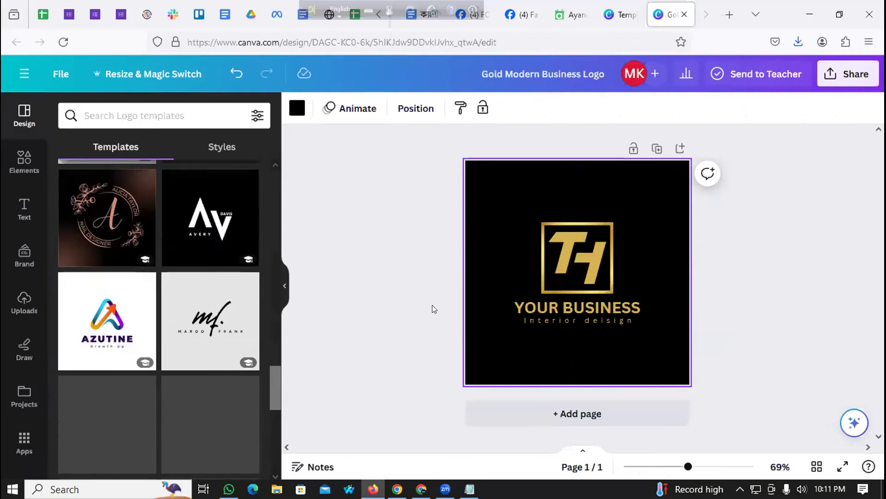
{"action": "left_click", "coordinate": [434, 309]}
Step: Download the logo as a PNG via Share > Download and check the saved image
{"action": "left_click", "coordinate": [837, 70]}
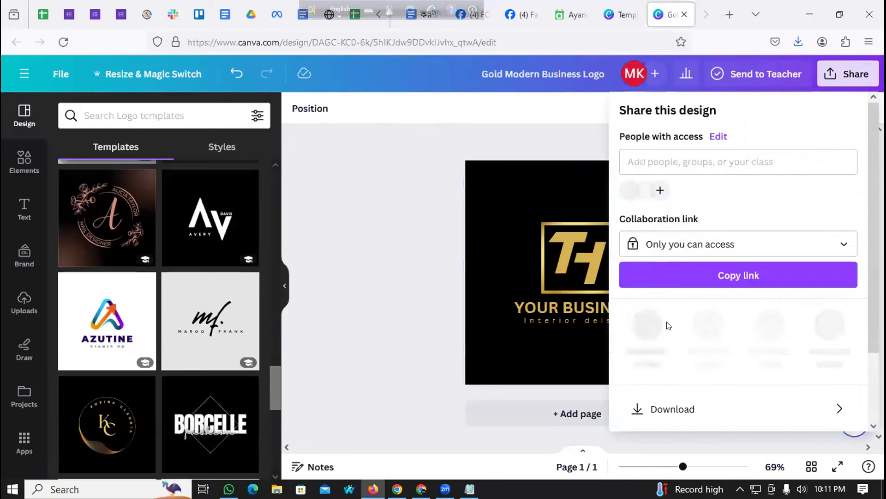
{"action": "left_click", "coordinate": [653, 400]}
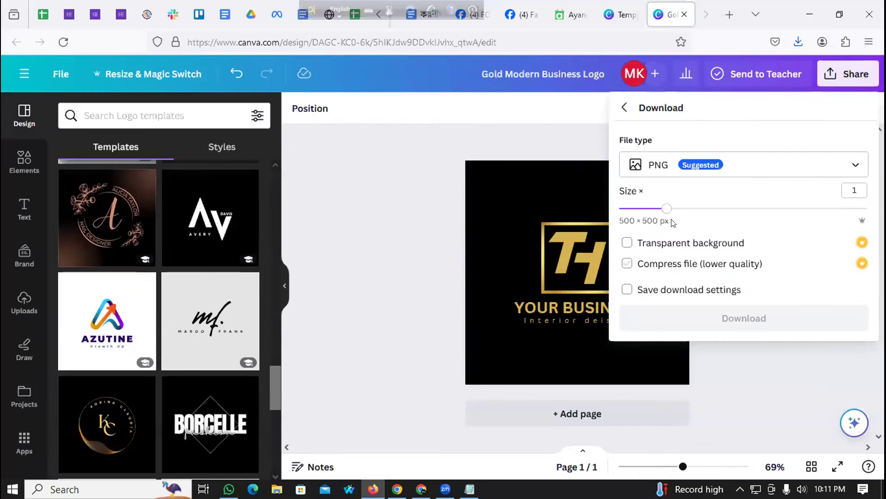
{"action": "left_click", "coordinate": [692, 325]}
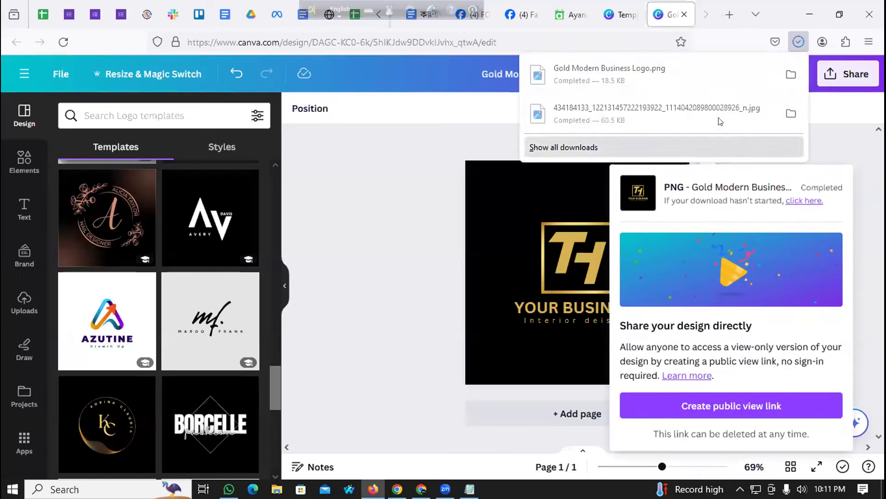
{"action": "left_click", "coordinate": [628, 85]}
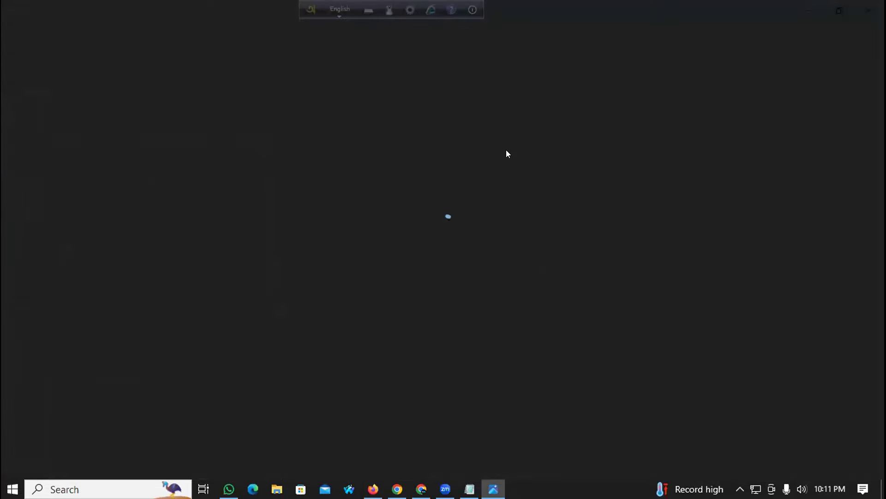
{"action": "left_click", "coordinate": [869, 10]}
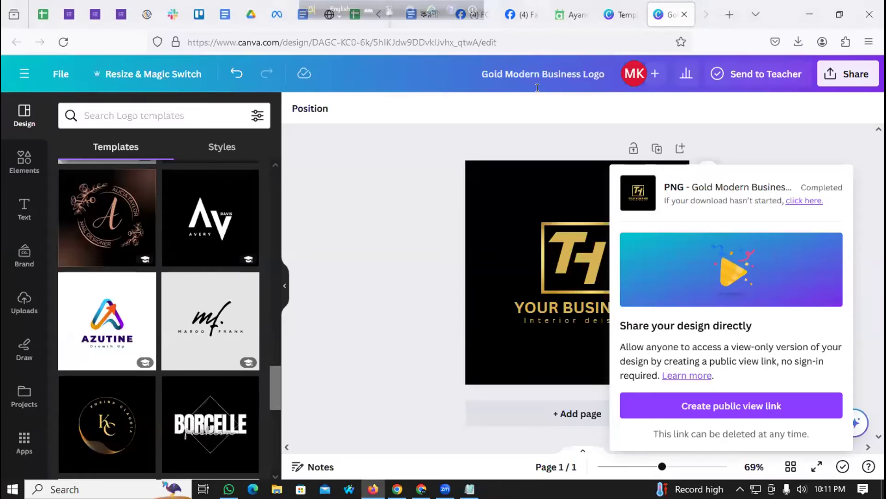
Step: Go to YouTube Studio's branding settings in Chrome and open a new tab beside it
{"action": "left_click", "coordinate": [572, 13]}
{"action": "left_click", "coordinate": [622, 16]}
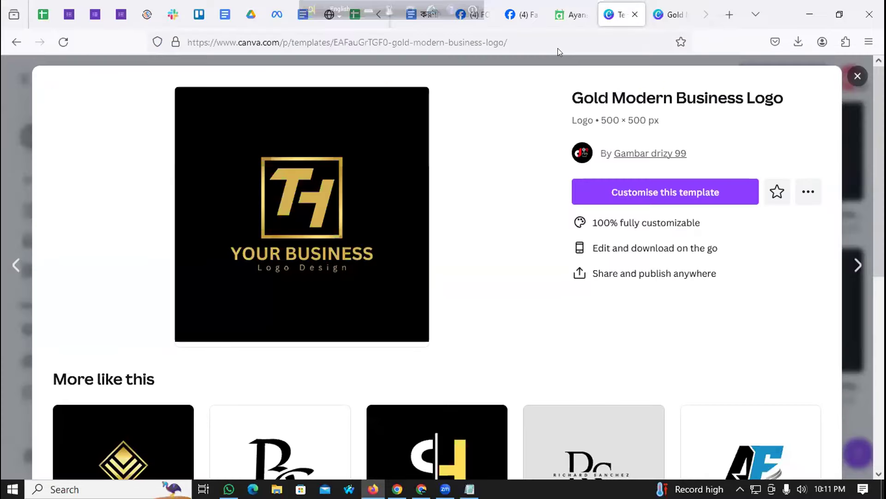
{"action": "left_click", "coordinate": [421, 489]}
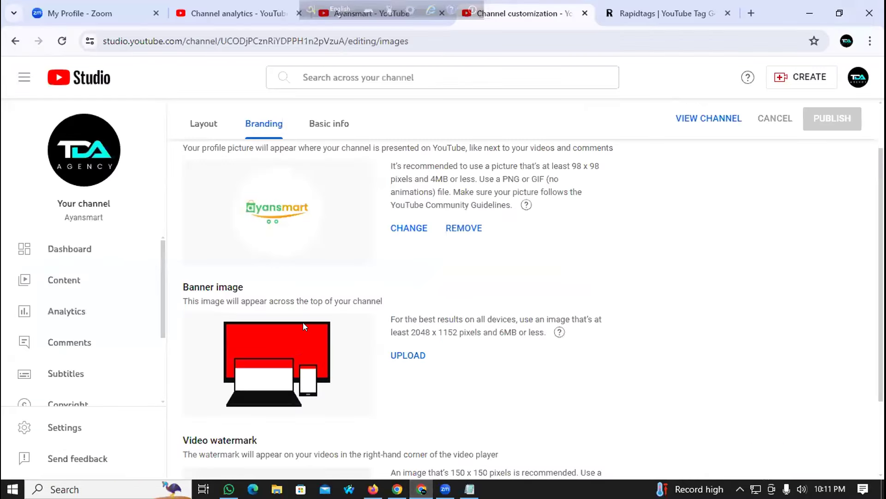
{"action": "scroll", "coordinate": [303, 324], "scroll_direction": "down", "scroll_amount": 2}
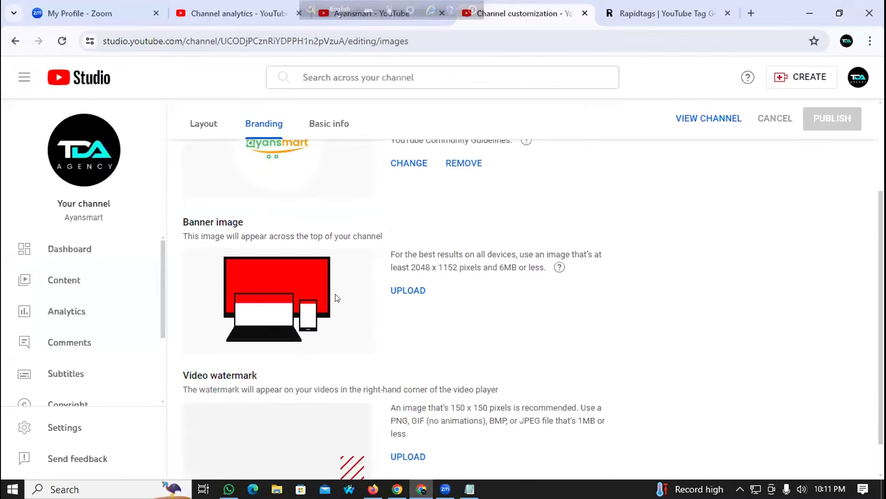
{"action": "left_click", "coordinate": [745, 15]}
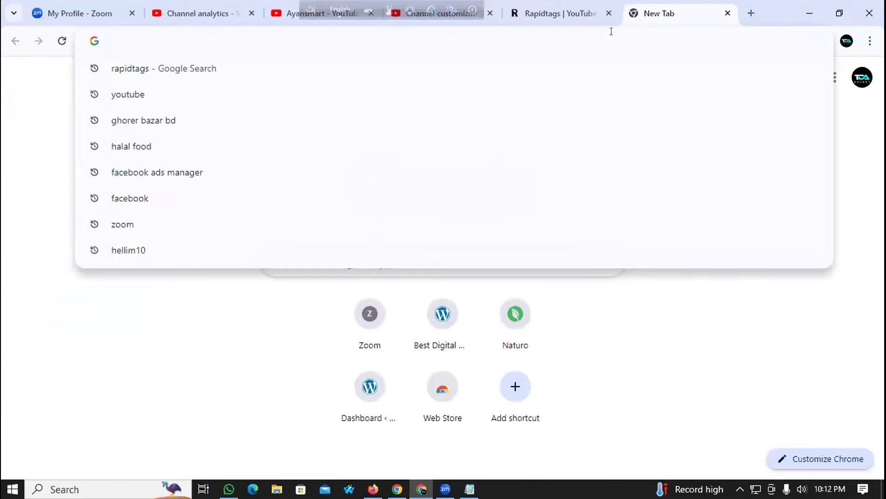
Step: Search 'youtube channel art size' and view Wyzowl's 2560 x 1440 banner size guide in Images
{"action": "type", "text": "youtube cha"}
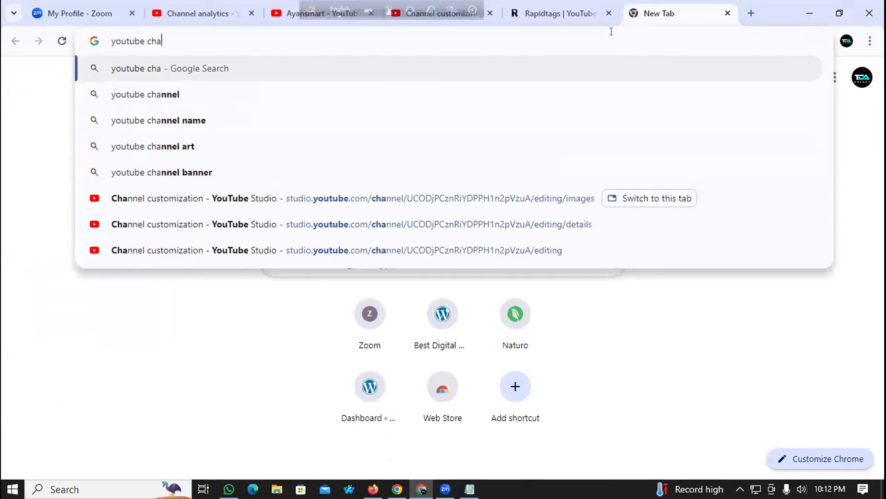
{"action": "type", "text": "nnel art si"}
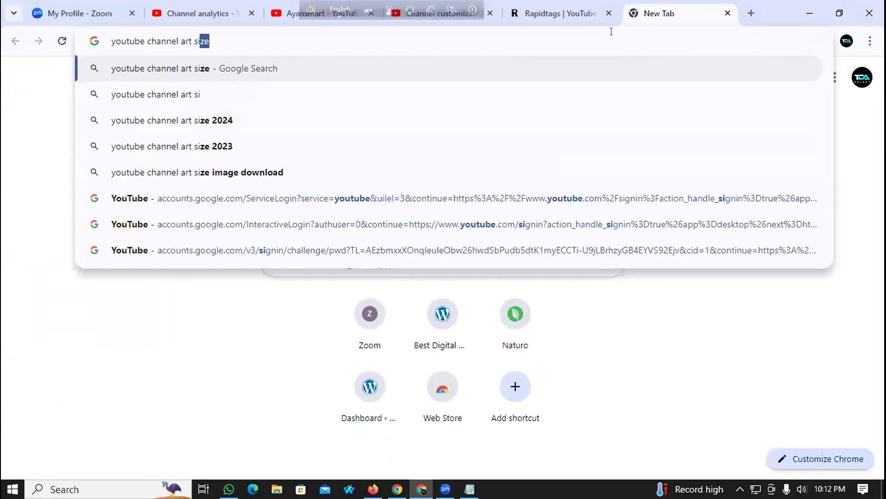
{"action": "key", "text": "Return"}
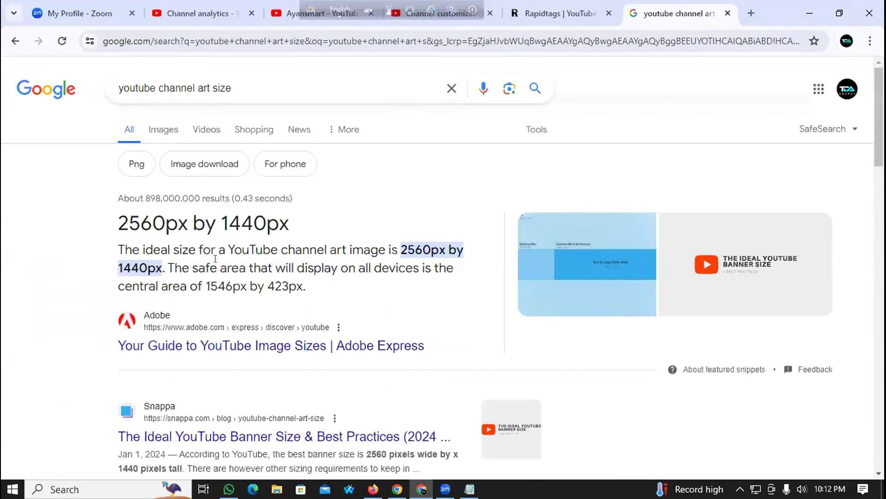
{"action": "left_click", "coordinate": [163, 130]}
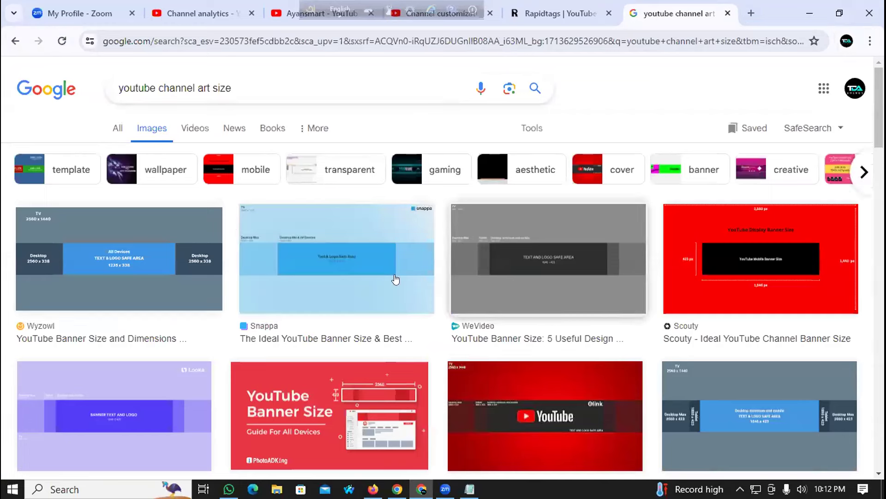
{"action": "left_click", "coordinate": [145, 277]}
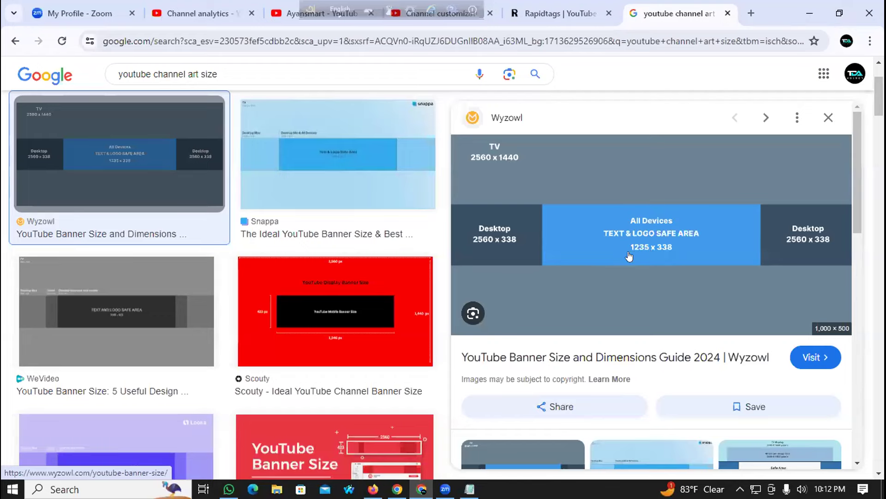
{"action": "scroll", "coordinate": [554, 290], "scroll_direction": "down", "scroll_amount": 10}
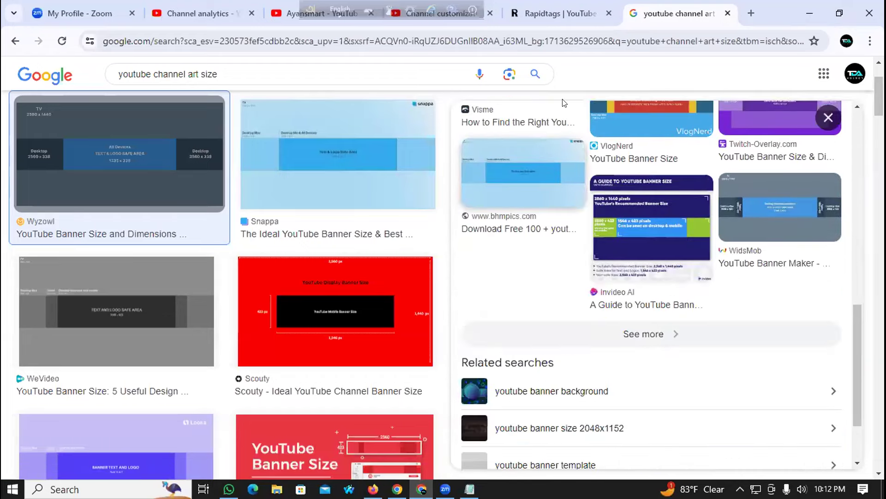
{"action": "left_click", "coordinate": [567, 13]}
{"action": "left_click", "coordinate": [751, 13]}
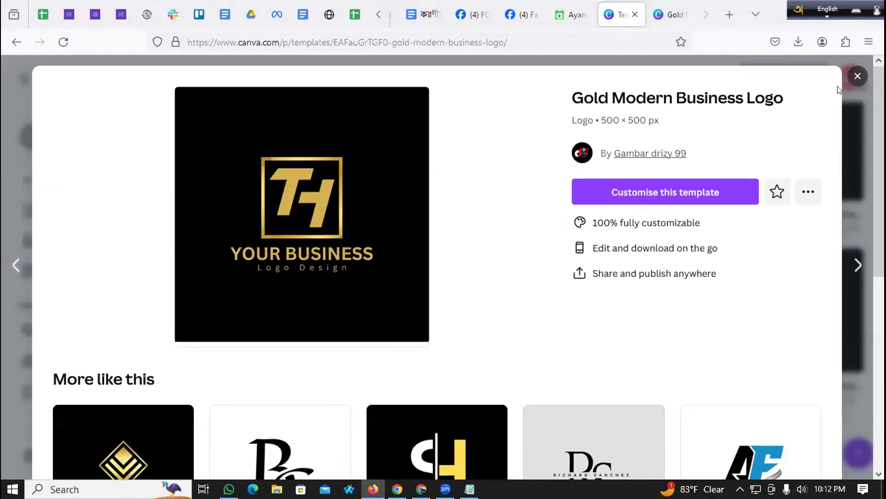
Step: From the Canva home page, replace the business logo search with 'Youtuber channelar'
{"action": "left_click", "coordinate": [857, 76]}
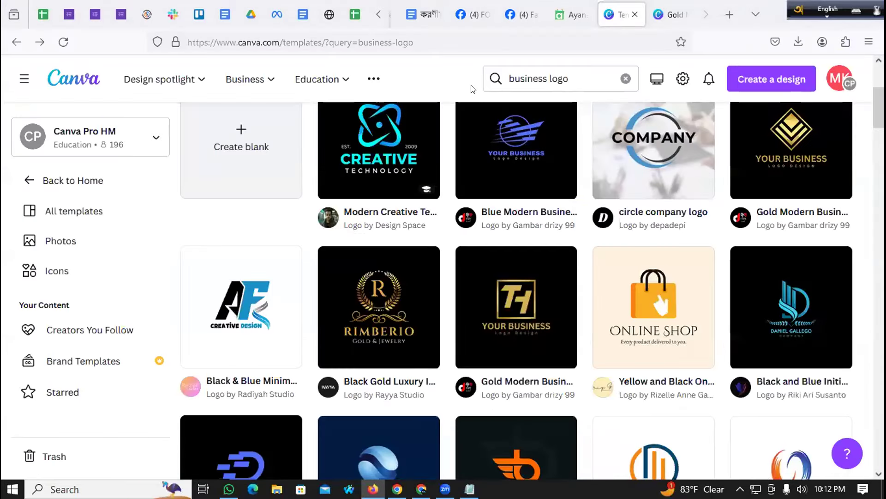
{"action": "scroll", "coordinate": [92, 223], "scroll_direction": "up", "scroll_amount": 5}
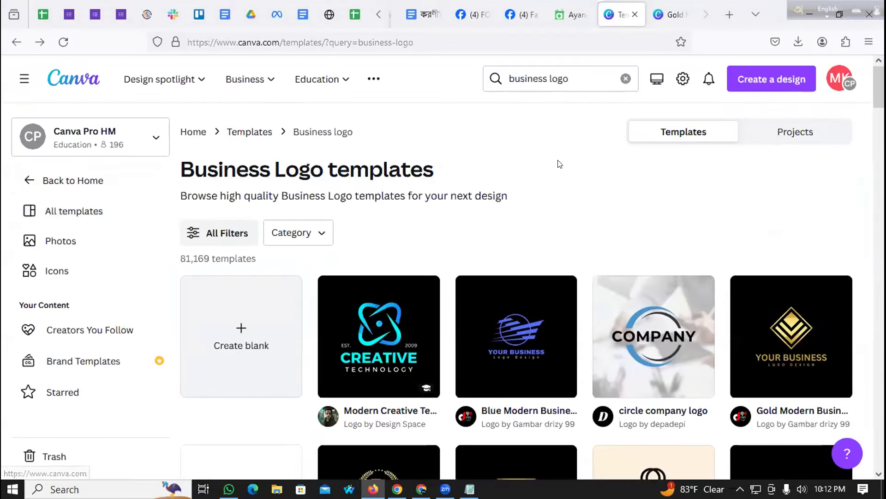
{"action": "left_click", "coordinate": [72, 80]}
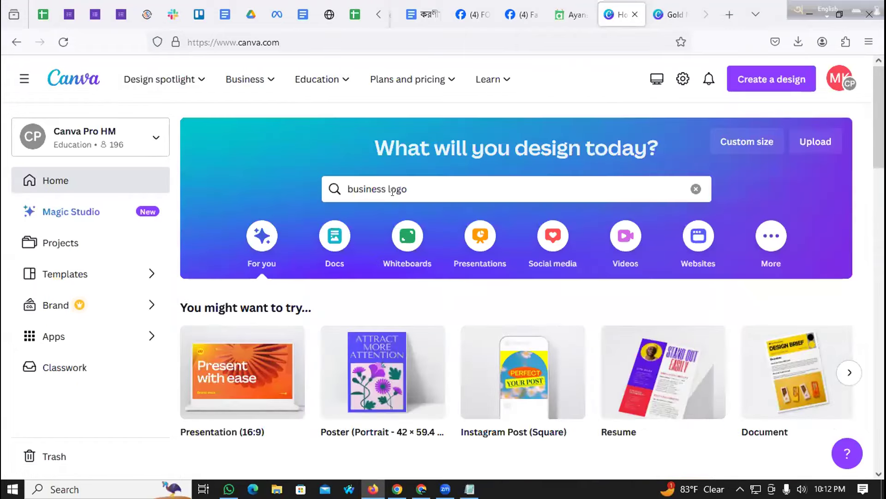
{"action": "left_click", "coordinate": [398, 189]}
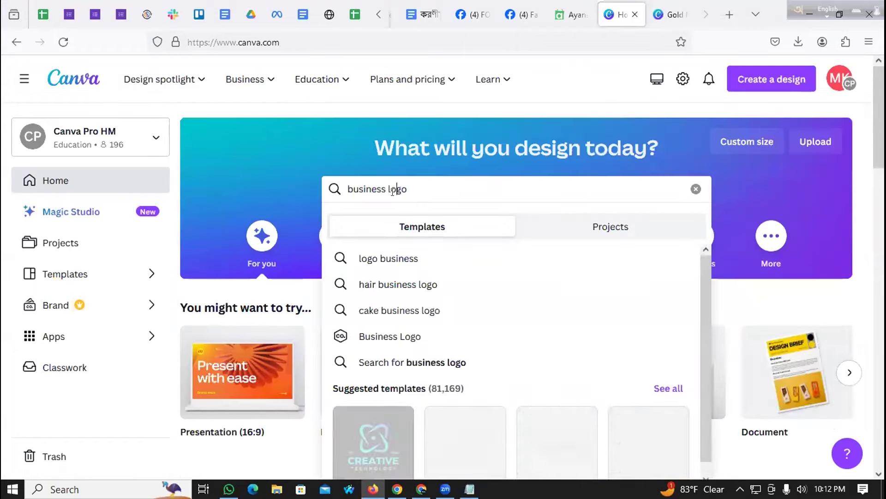
{"action": "double_click", "coordinate": [398, 188]}
{"action": "triple_click", "coordinate": [415, 185]}
{"action": "type", "text": "Youtube"}
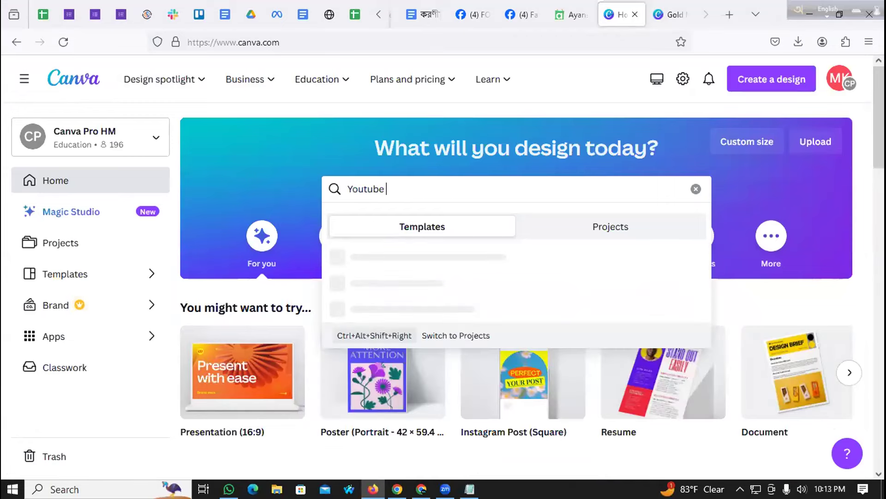
{"action": "type", "text": "r channel"}
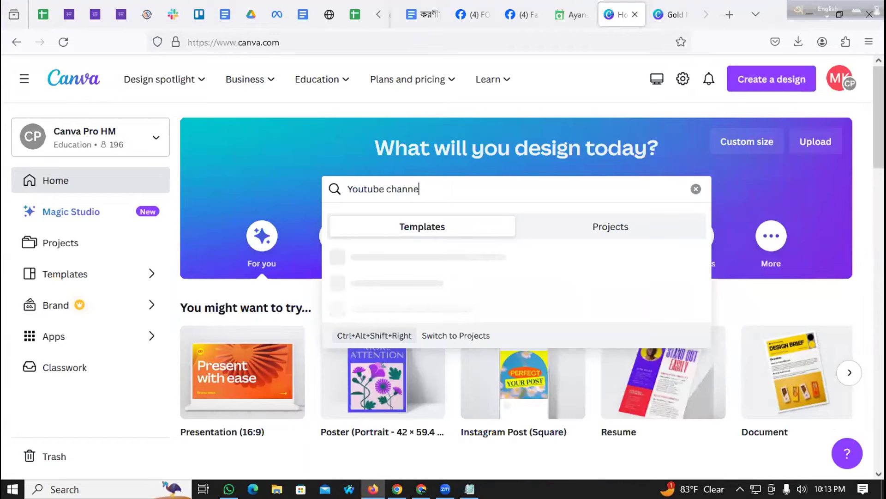
{"action": "type", "text": "ar"}
{"action": "key", "text": "Return"}
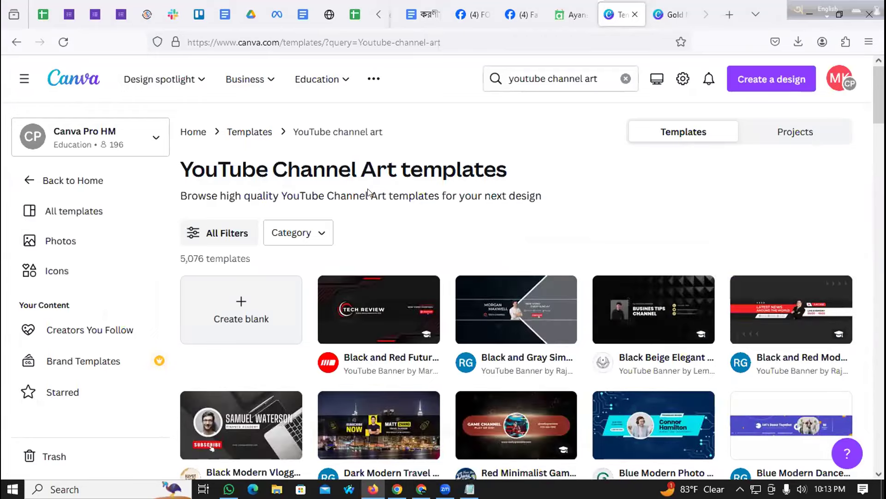
Step: Close the Facebook group and ayansmart website tabs, returning to the Canva template results
{"action": "scroll", "coordinate": [368, 193], "scroll_direction": "down", "scroll_amount": 1}
{"action": "mouse_move", "coordinate": [506, 234]}
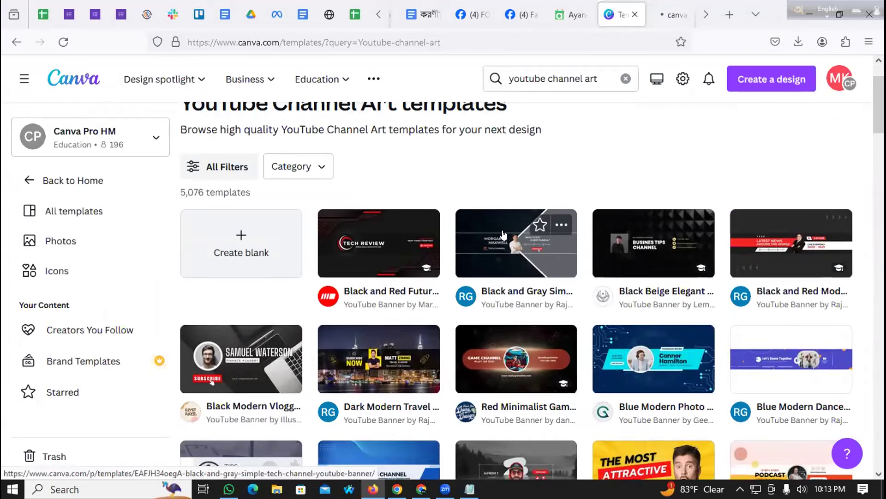
{"action": "scroll", "coordinate": [503, 234], "scroll_direction": "down", "scroll_amount": 2}
{"action": "left_click", "coordinate": [522, 14]}
{"action": "left_click", "coordinate": [536, 14]}
{"action": "left_click", "coordinate": [480, 14]}
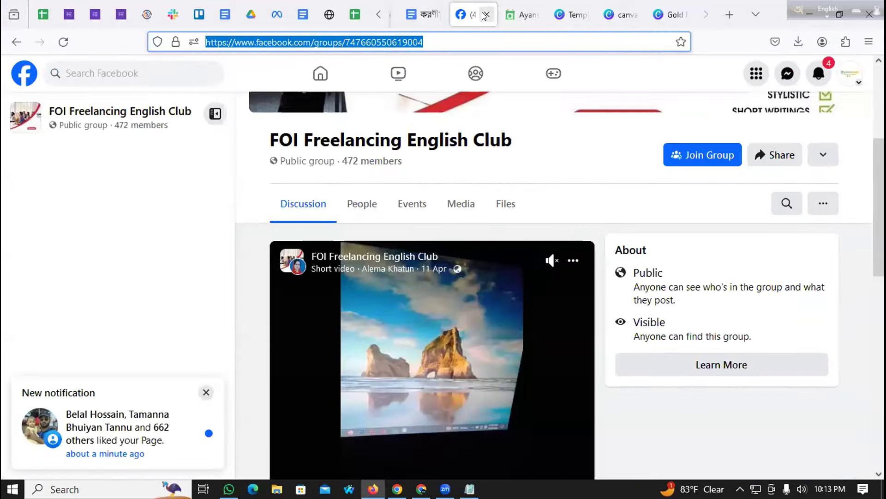
{"action": "left_click", "coordinate": [486, 15]}
{"action": "left_click", "coordinate": [472, 16]}
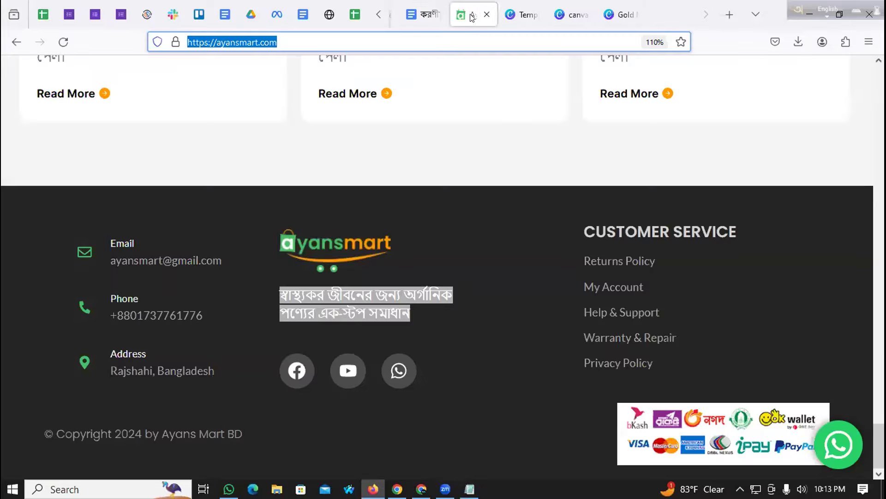
{"action": "left_click", "coordinate": [486, 15]}
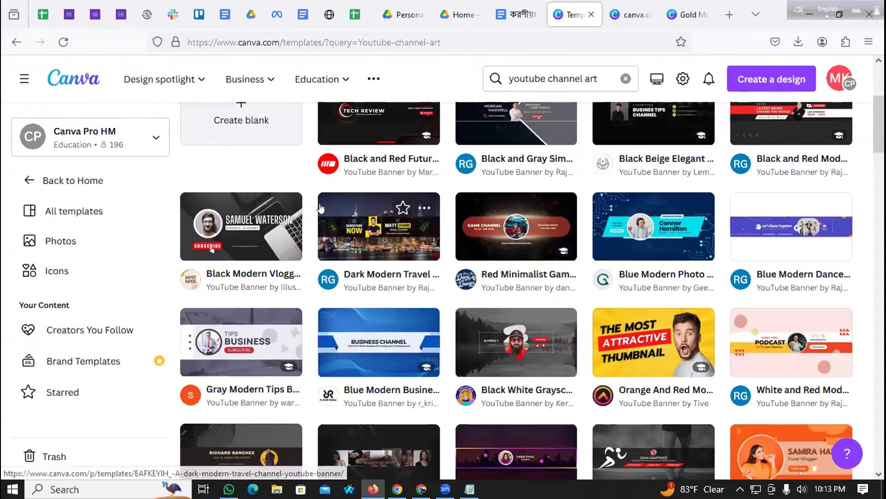
Step: Scroll the banner results, open a template in a new tab, and view the Red Minimalist Game Channel page
{"action": "scroll", "coordinate": [396, 228], "scroll_direction": "down", "scroll_amount": 3}
{"action": "scroll", "coordinate": [478, 208], "scroll_direction": "up", "scroll_amount": 3}
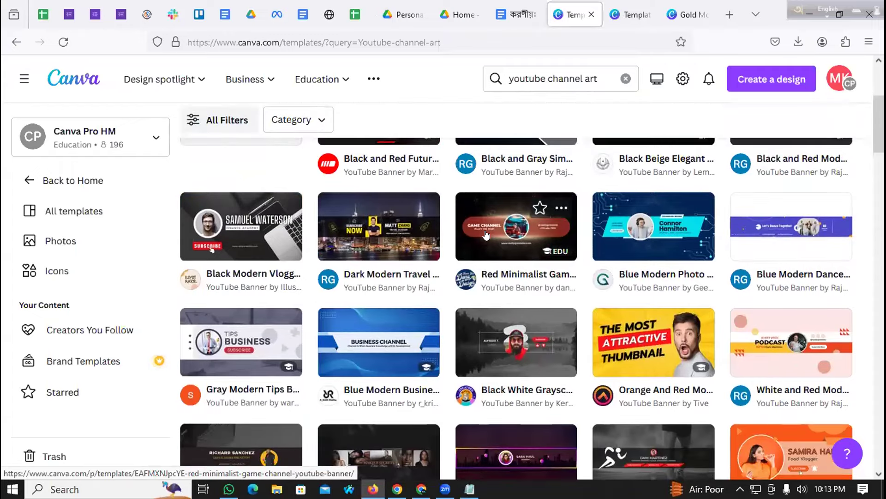
{"action": "scroll", "coordinate": [497, 226], "scroll_direction": "down", "scroll_amount": 5}
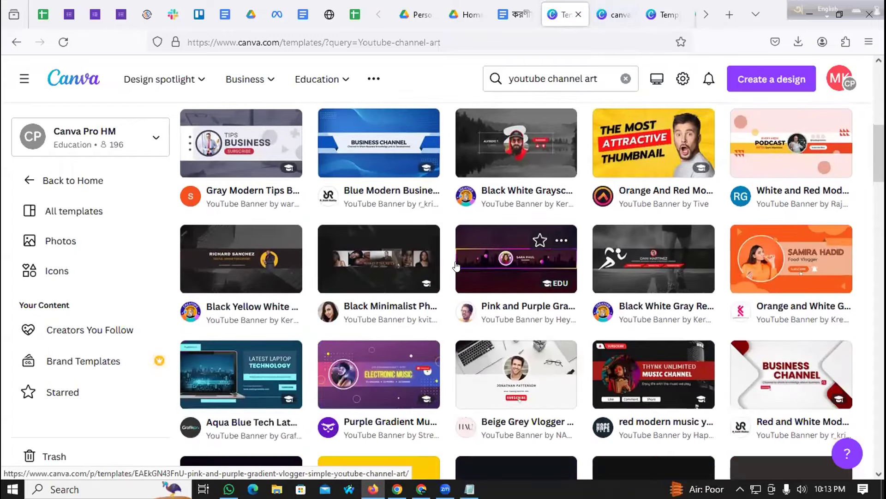
{"action": "scroll", "coordinate": [432, 264], "scroll_direction": "down", "scroll_amount": 7}
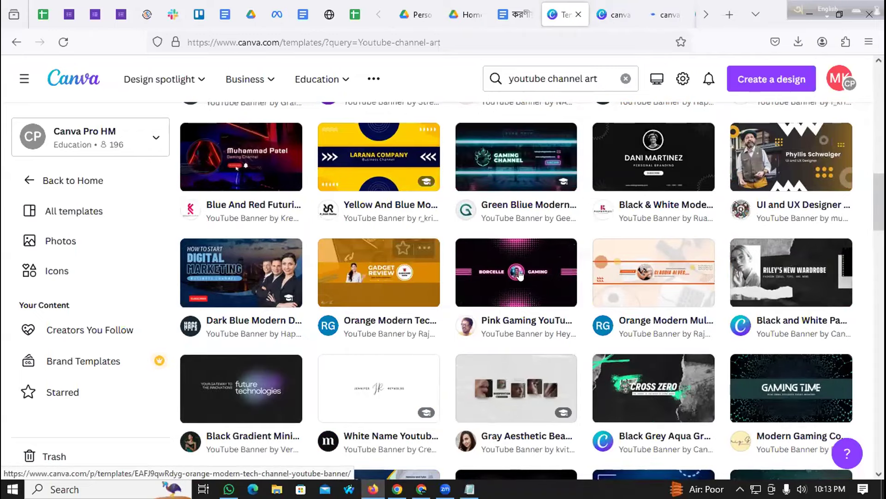
{"action": "scroll", "coordinate": [578, 237], "scroll_direction": "down", "scroll_amount": 3}
{"action": "middle_click", "coordinate": [658, 137]}
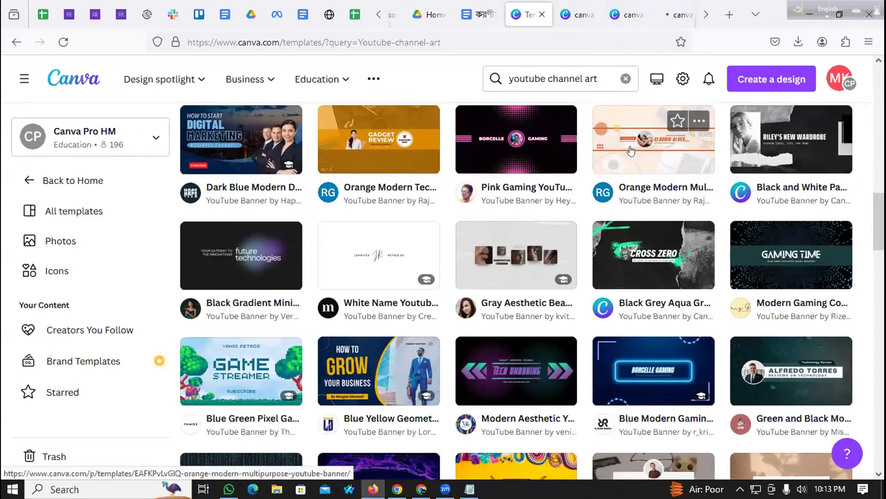
{"action": "scroll", "coordinate": [352, 264], "scroll_direction": "down", "scroll_amount": 10}
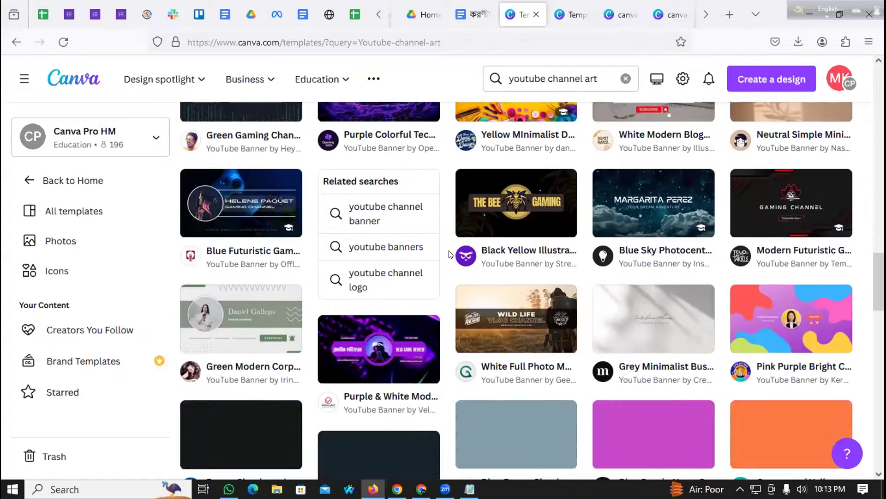
{"action": "scroll", "coordinate": [444, 255], "scroll_direction": "down", "scroll_amount": 1}
{"action": "scroll", "coordinate": [420, 236], "scroll_direction": "down", "scroll_amount": 3}
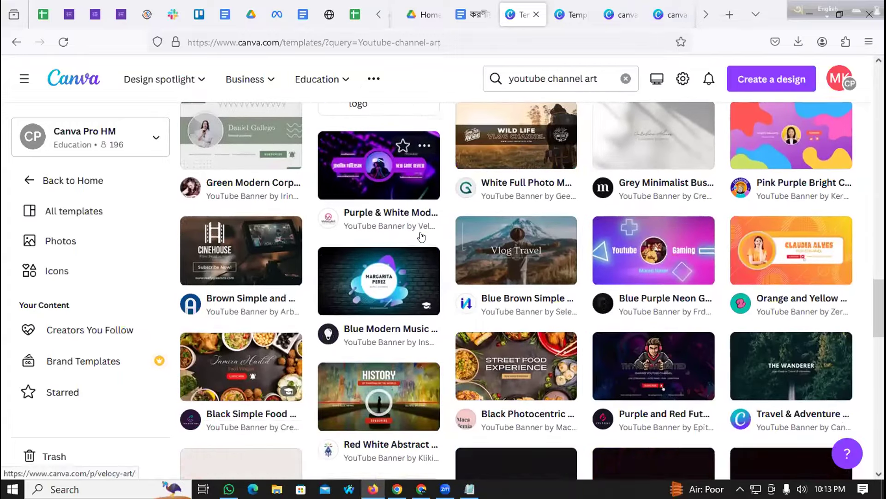
{"action": "scroll", "coordinate": [369, 257], "scroll_direction": "down", "scroll_amount": 10}
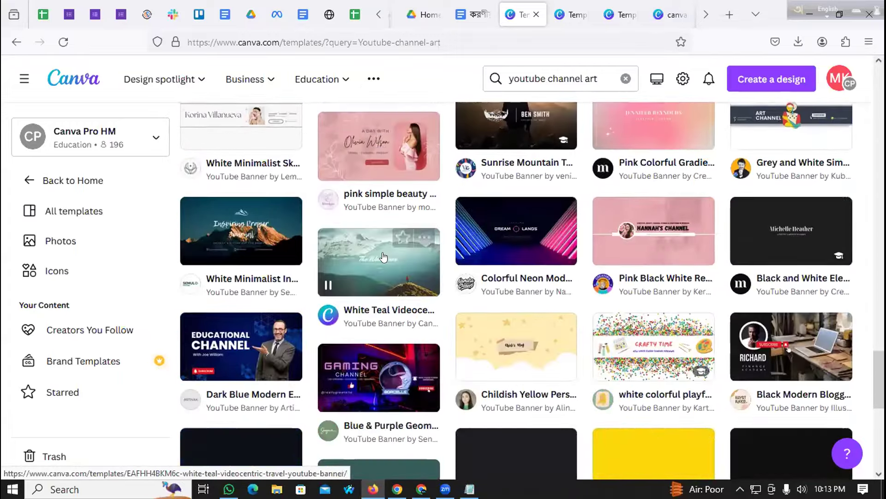
{"action": "scroll", "coordinate": [382, 256], "scroll_direction": "down", "scroll_amount": 5}
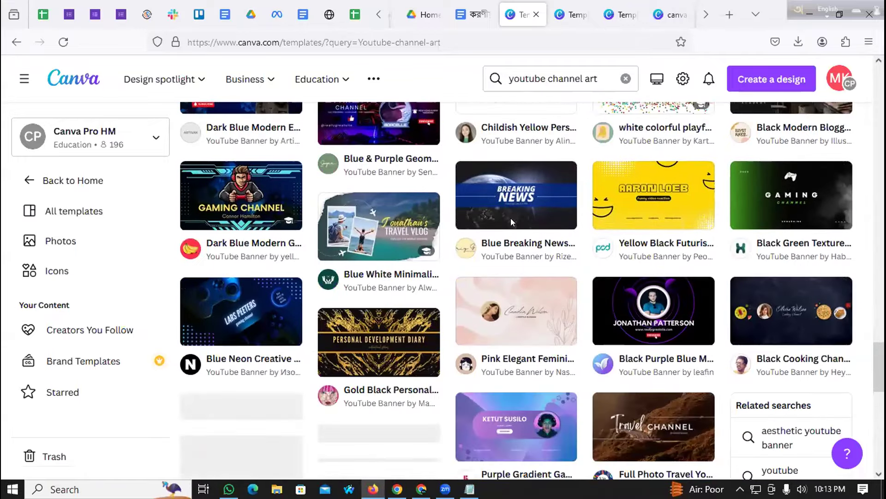
{"action": "left_click", "coordinate": [566, 14]}
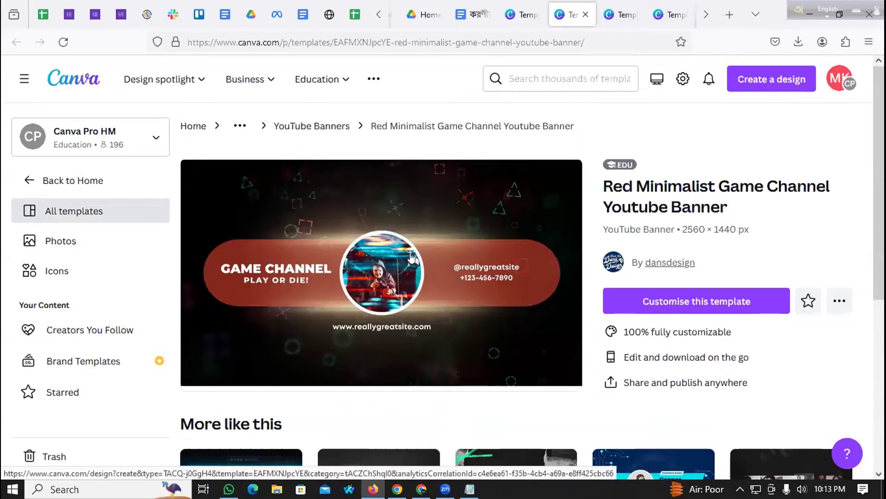
Step: Open the Orange Modern Tech Channel Youtube Banner template in the editor, showing GADGET REVIEW
{"action": "left_click", "coordinate": [627, 7]}
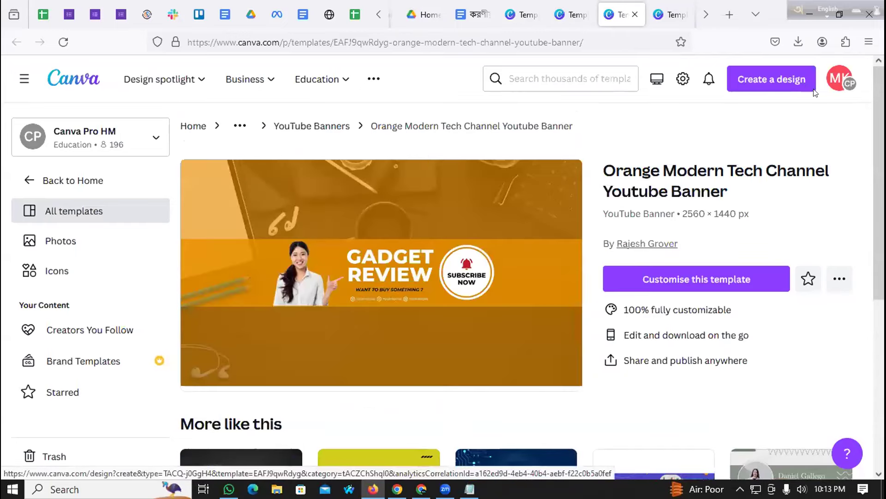
{"action": "middle_click", "coordinate": [502, 257]}
{"action": "left_click", "coordinate": [662, 15]}
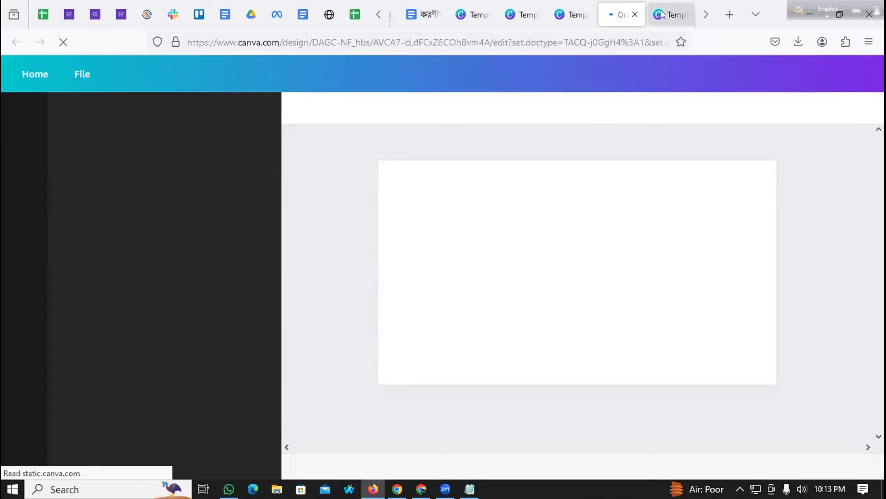
{"action": "left_click", "coordinate": [662, 15]}
{"action": "left_click", "coordinate": [621, 15]}
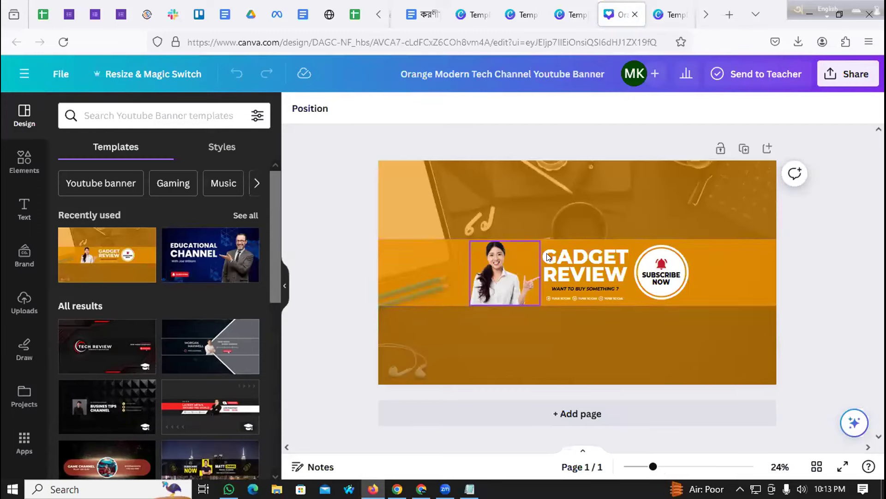
Step: Replace GADGET with AYANSMART and reduce its font size to 79.3 to fit one line
{"action": "double_click", "coordinate": [578, 253]}
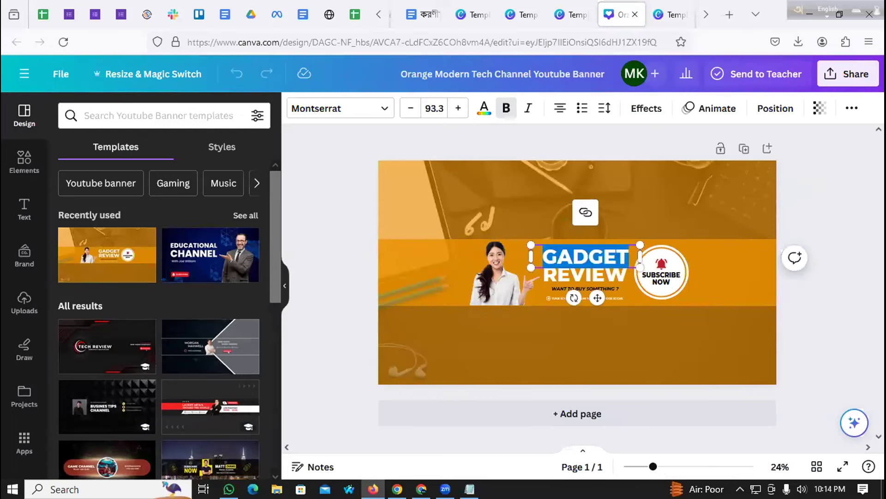
{"action": "type", "text": "AYANS"}
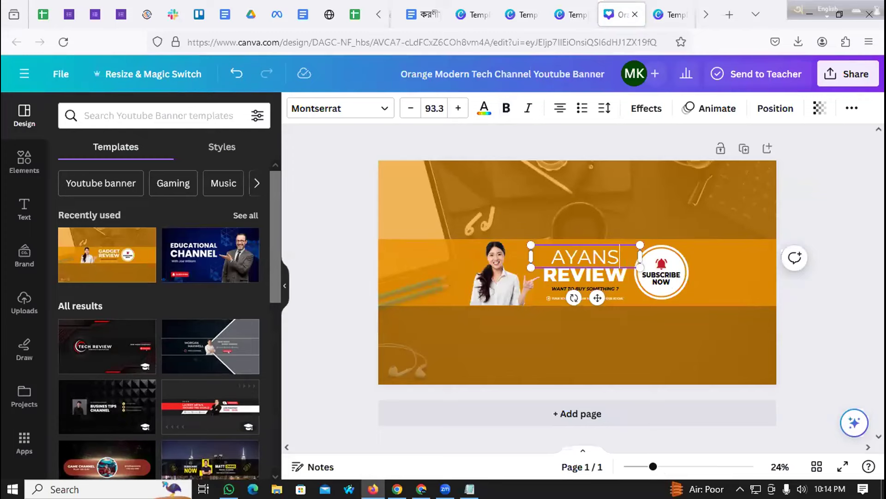
{"action": "type", "text": "MART"}
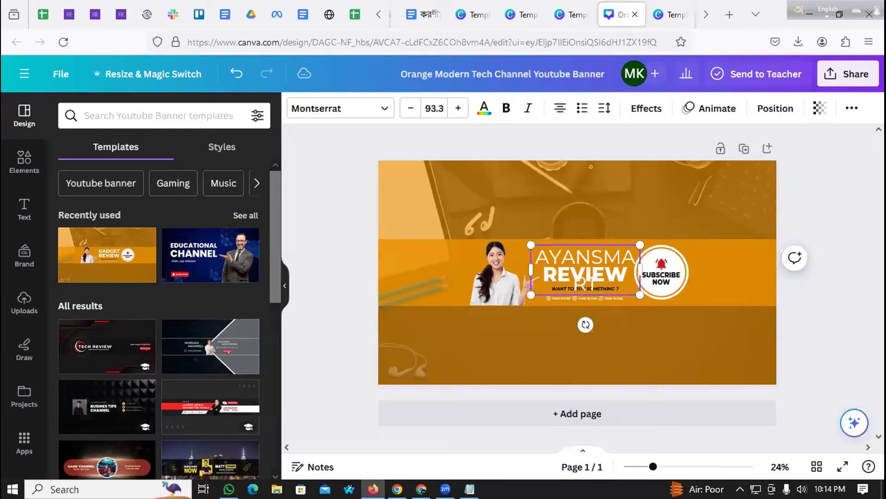
{"action": "key", "text": "ctrl+a"}
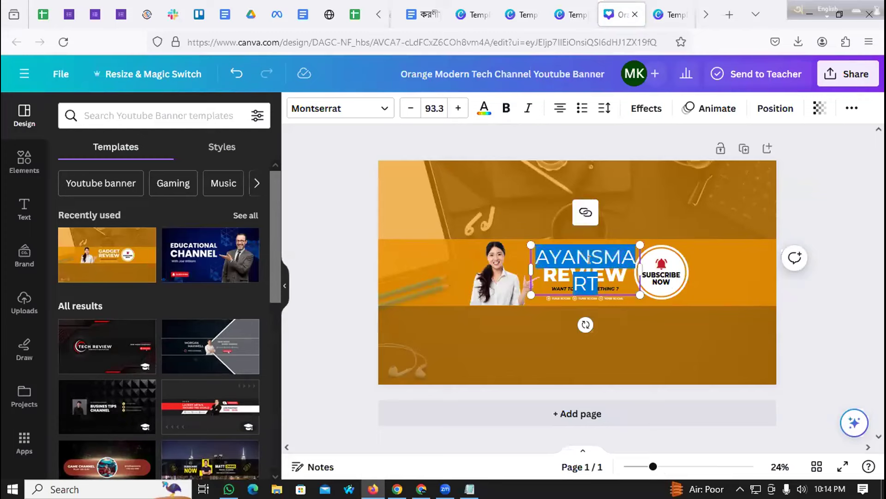
{"action": "left_click", "coordinate": [403, 111]}
{"action": "left_click", "coordinate": [404, 110]}
{"action": "left_click", "coordinate": [403, 111]}
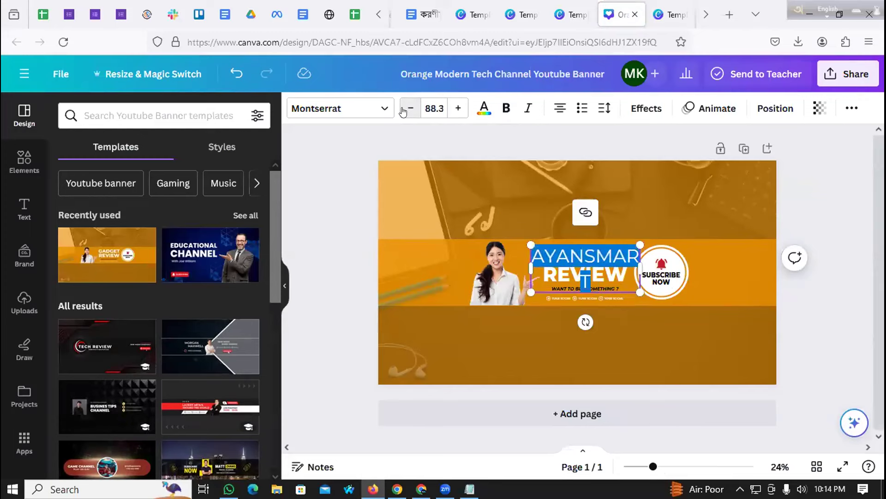
{"action": "left_click", "coordinate": [404, 111]}
{"action": "left_click", "coordinate": [403, 111]}
{"action": "left_click", "coordinate": [404, 111]}
{"action": "left_click", "coordinate": [410, 108]}
{"action": "left_click", "coordinate": [410, 108]}
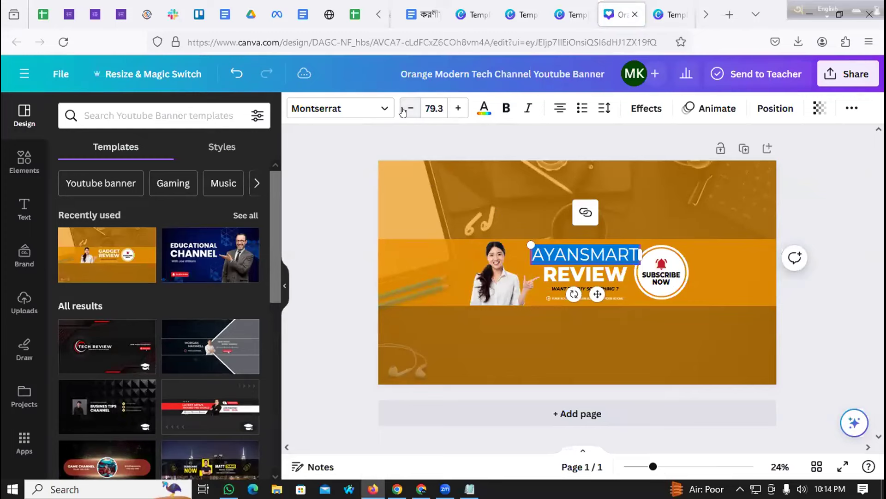
{"action": "left_click", "coordinate": [417, 209]}
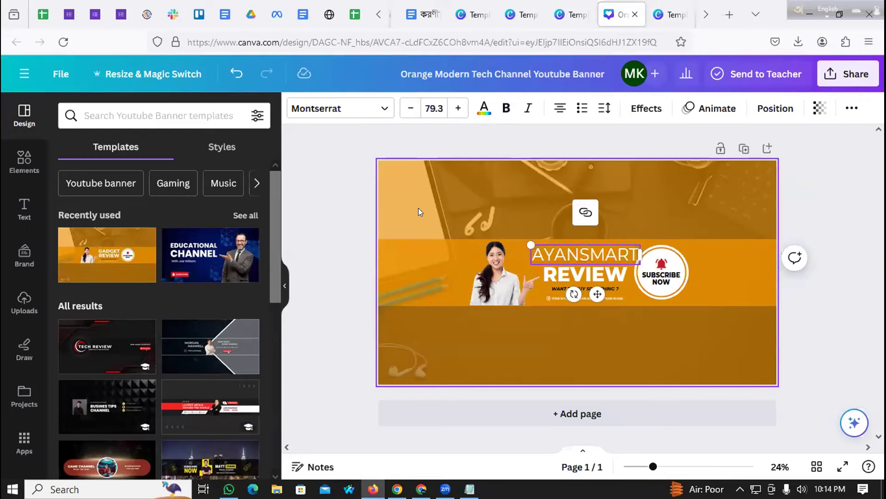
Step: Replace the word REVIEW with YOUR CHOICE in the banner's second line
{"action": "left_click", "coordinate": [571, 269]}
{"action": "double_click", "coordinate": [571, 269]}
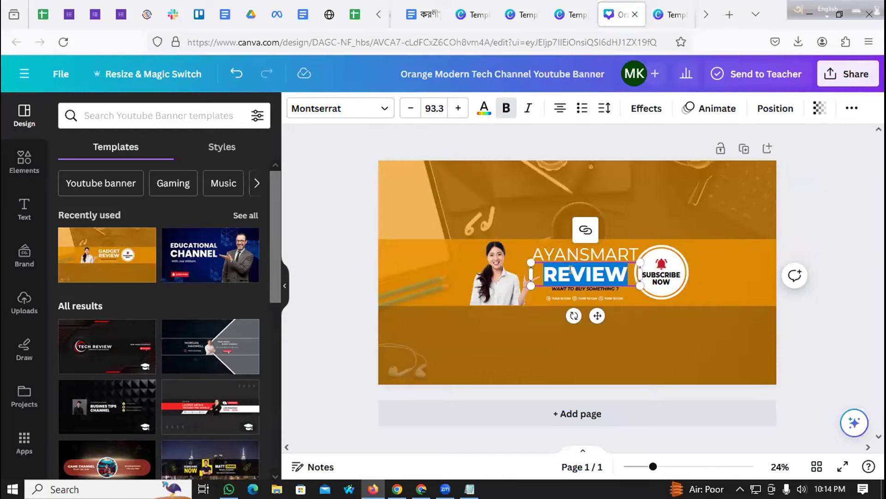
{"action": "type", "text": "ORGA"}
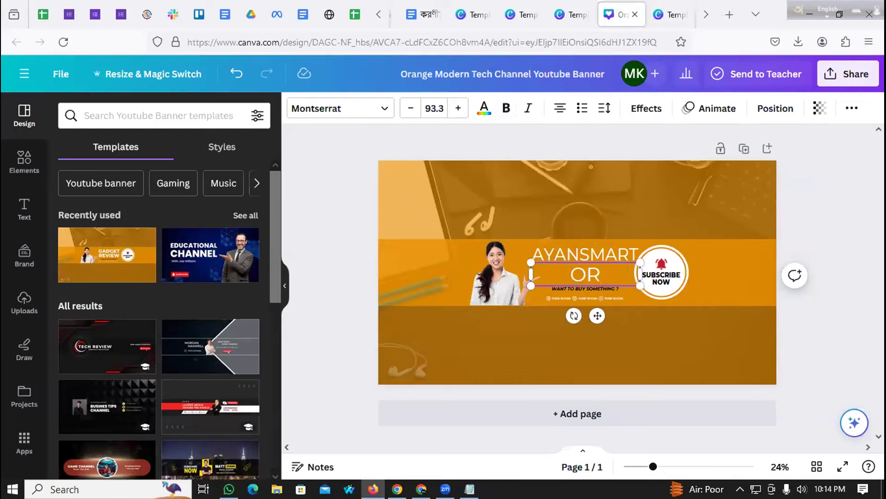
{"action": "key", "text": "BackSpace"}
{"action": "key", "text": "BackSpace"}
{"action": "key", "text": "BackSpace"}
{"action": "key", "text": "BackSpace"}
{"action": "type", "text": "YOUR CH"}
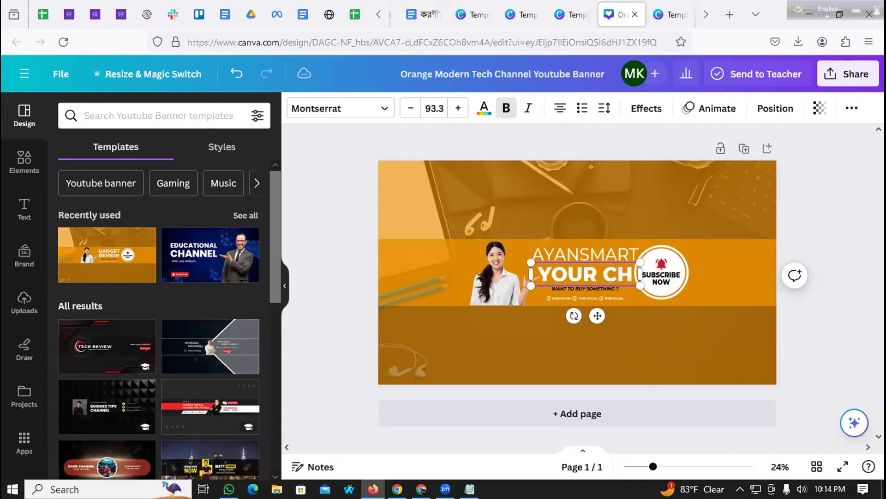
{"action": "type", "text": "OICE"}
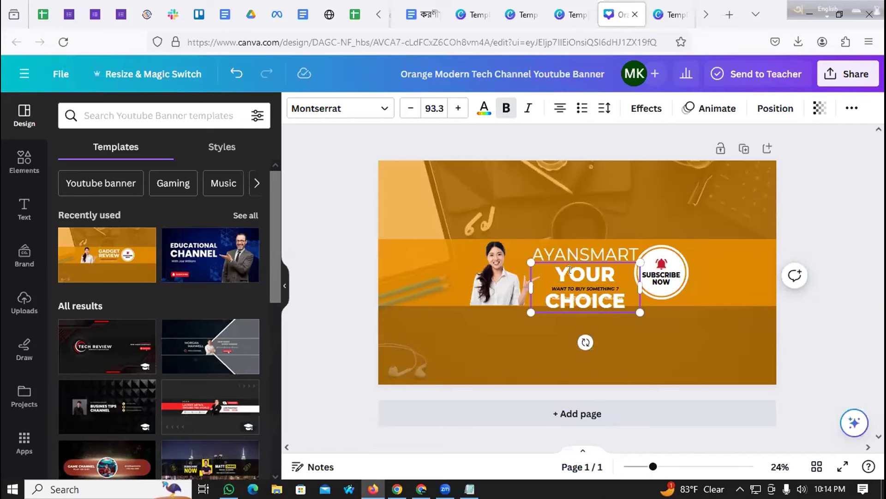
Step: Resize the YOUR CHOICE box so it fits on one line at size 52.9
{"action": "left_click_drag", "start_coordinate": [635, 286], "coordinate": [593, 274]}
{"action": "left_click", "coordinate": [597, 279]}
{"action": "left_click", "coordinate": [597, 280]}
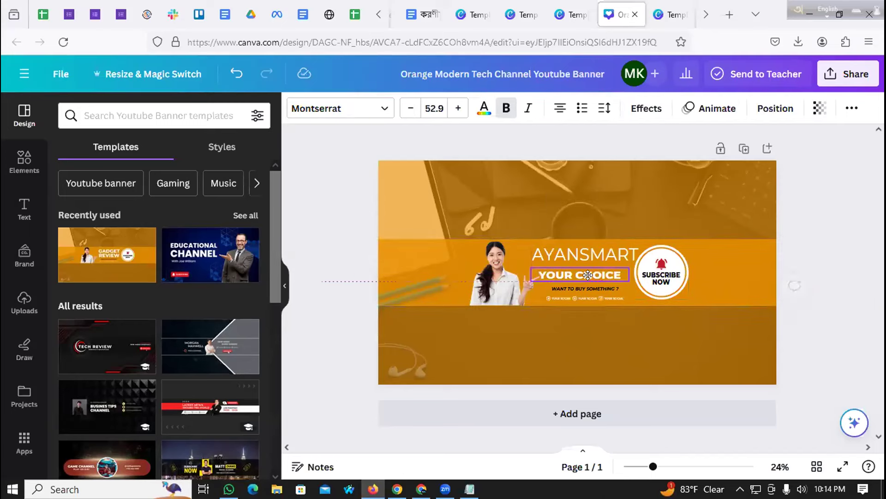
Step: Zoom in to inspect the banner, selecting the social links row and the woman's photo
{"action": "left_click", "coordinate": [567, 299]}
{"action": "left_click_drag", "start_coordinate": [674, 467], "coordinate": [687, 466]}
{"action": "left_click", "coordinate": [423, 357]}
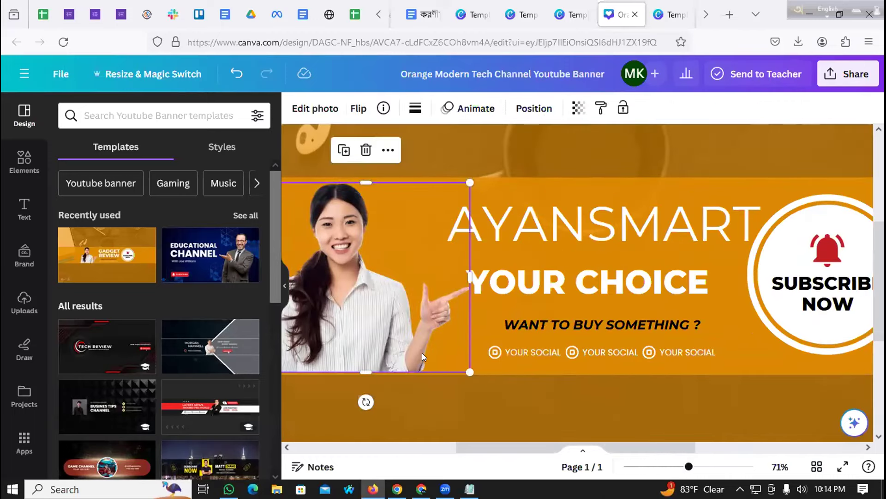